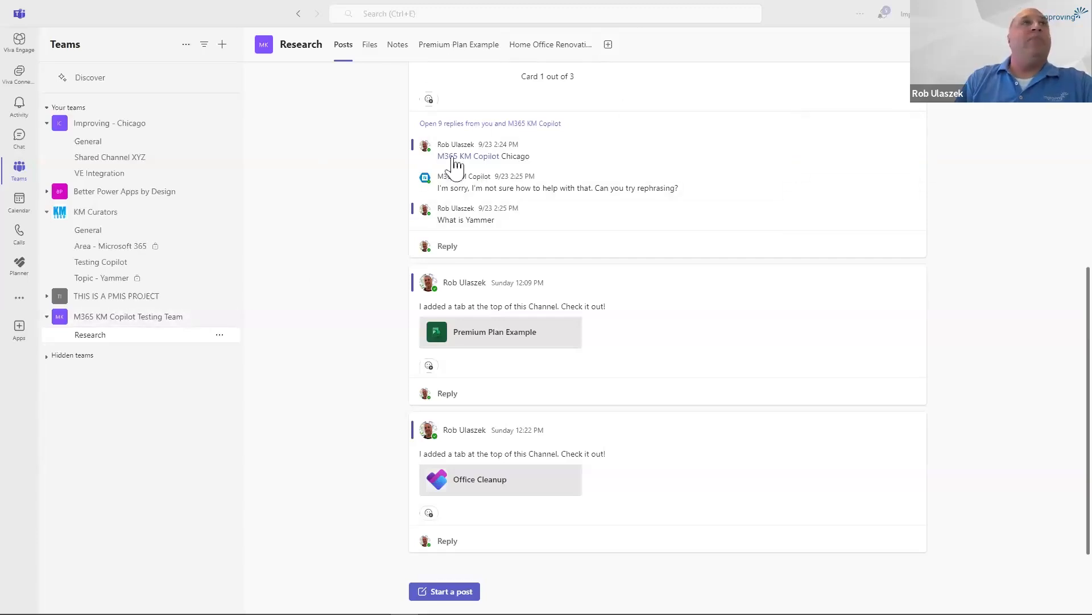
# Open the Premium Plan Example plan's goals and review the linked tasks and status options of "To have a bug-free demo".
pyautogui.click(464, 49)
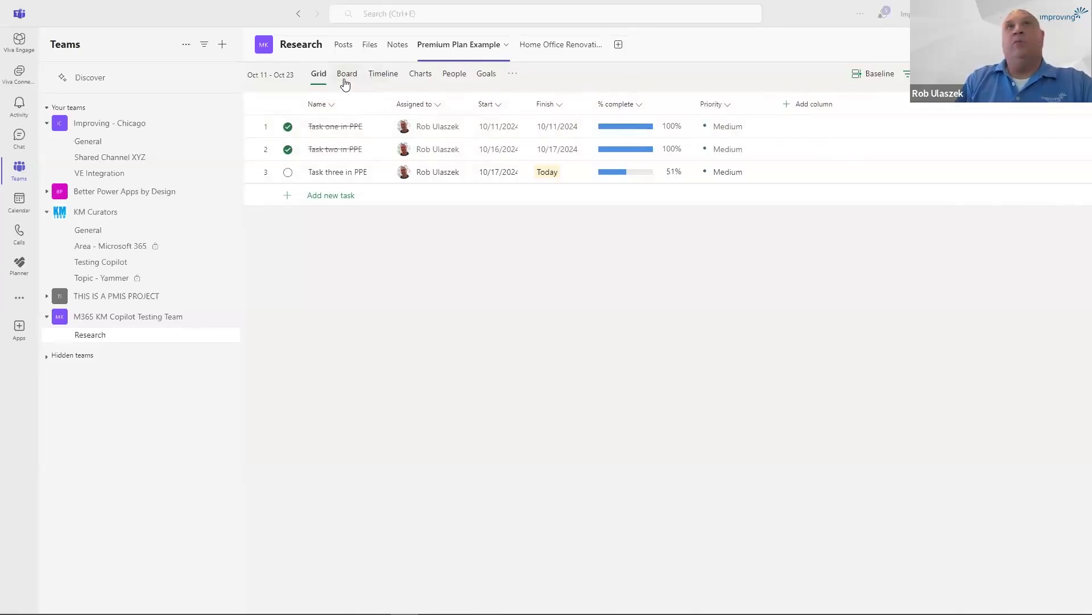
pyautogui.click(485, 79)
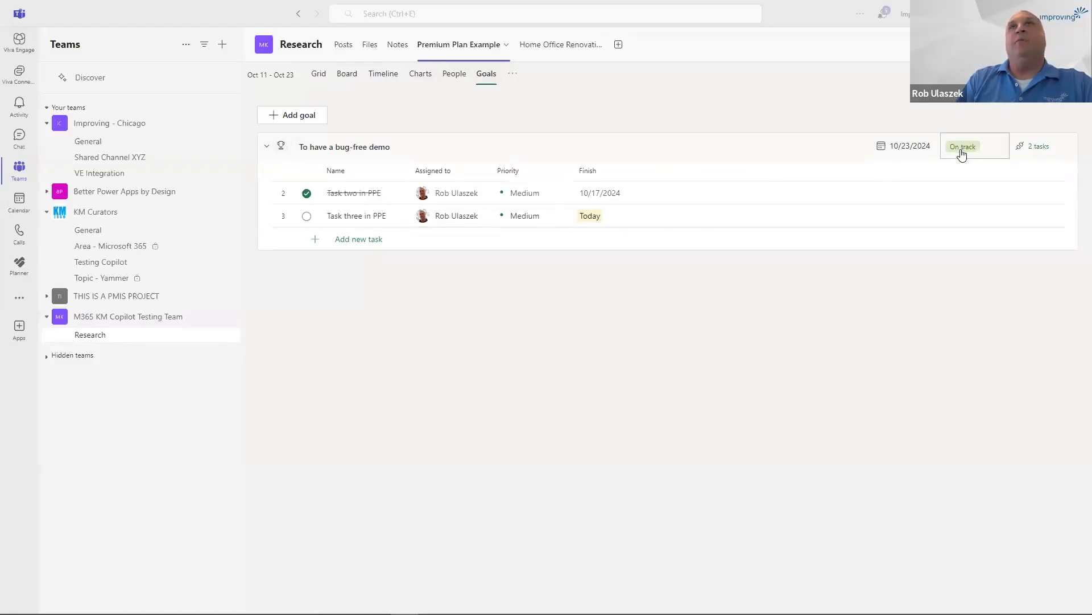
pyautogui.click(1040, 149)
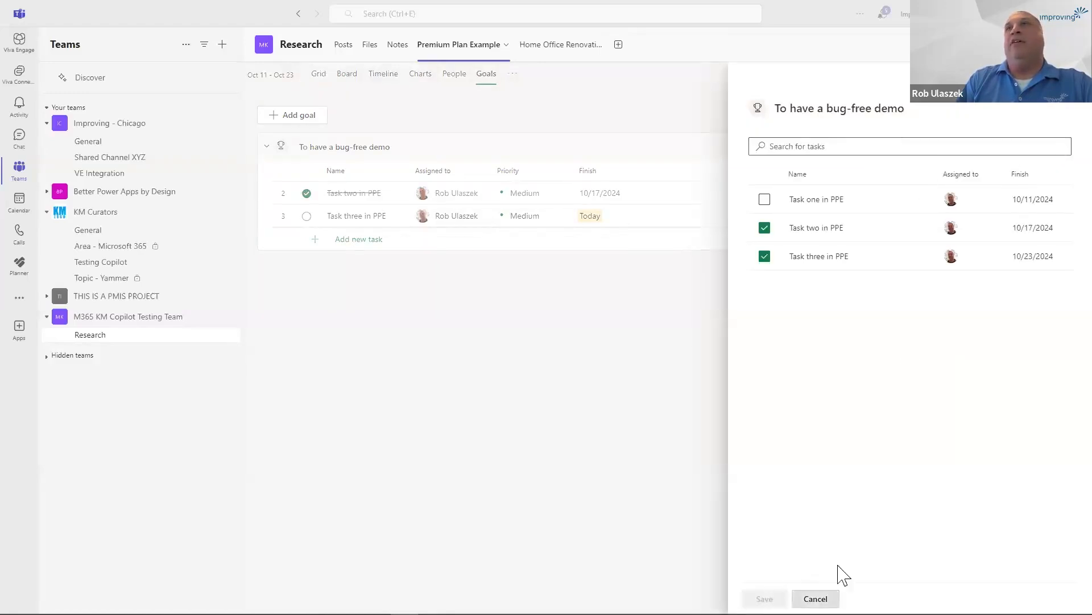
pyautogui.click(833, 598)
pyautogui.click(967, 154)
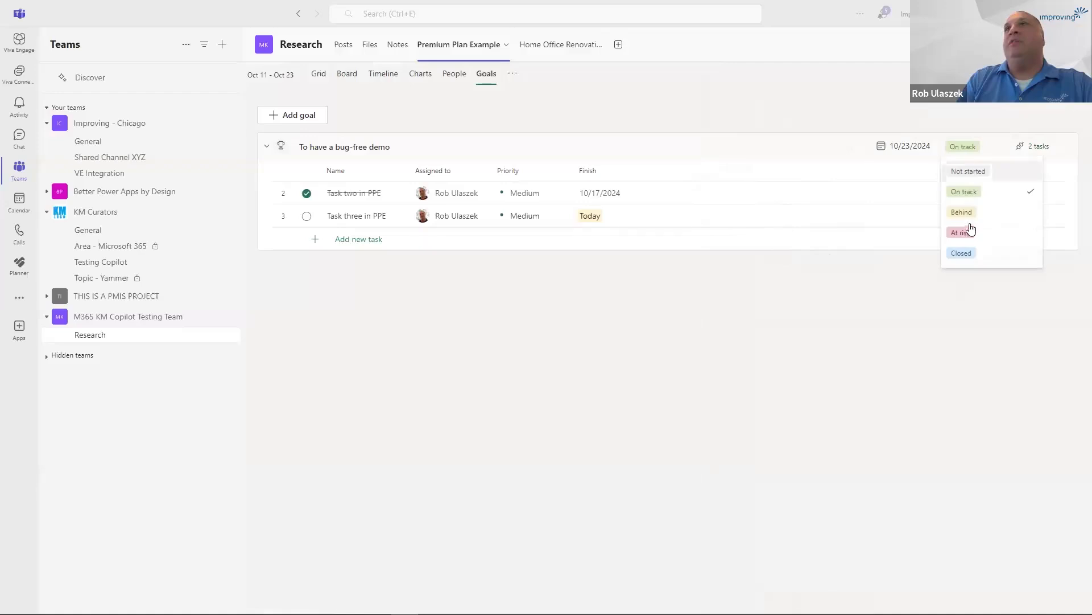
pyautogui.click(982, 104)
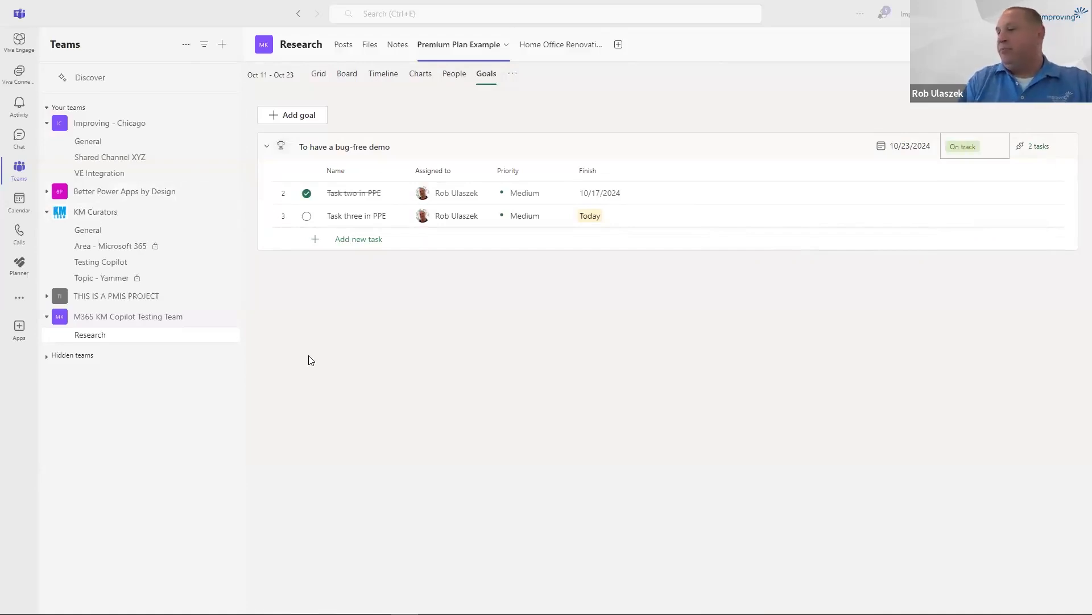
# Review the Home Office Renovation plan in its charts and schedule views.
pyautogui.click(556, 47)
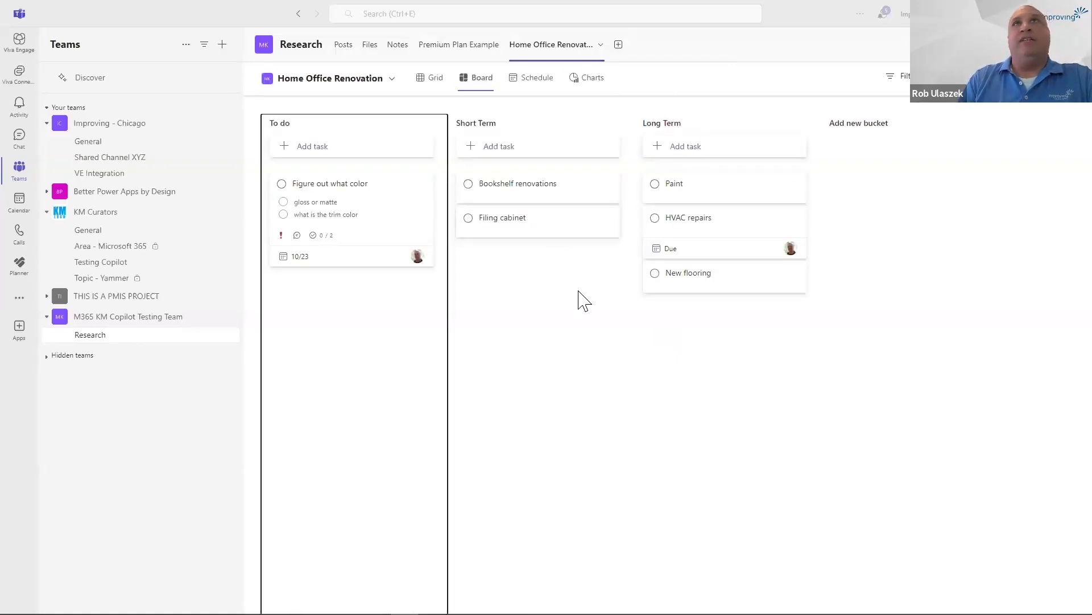
pyautogui.click(537, 80)
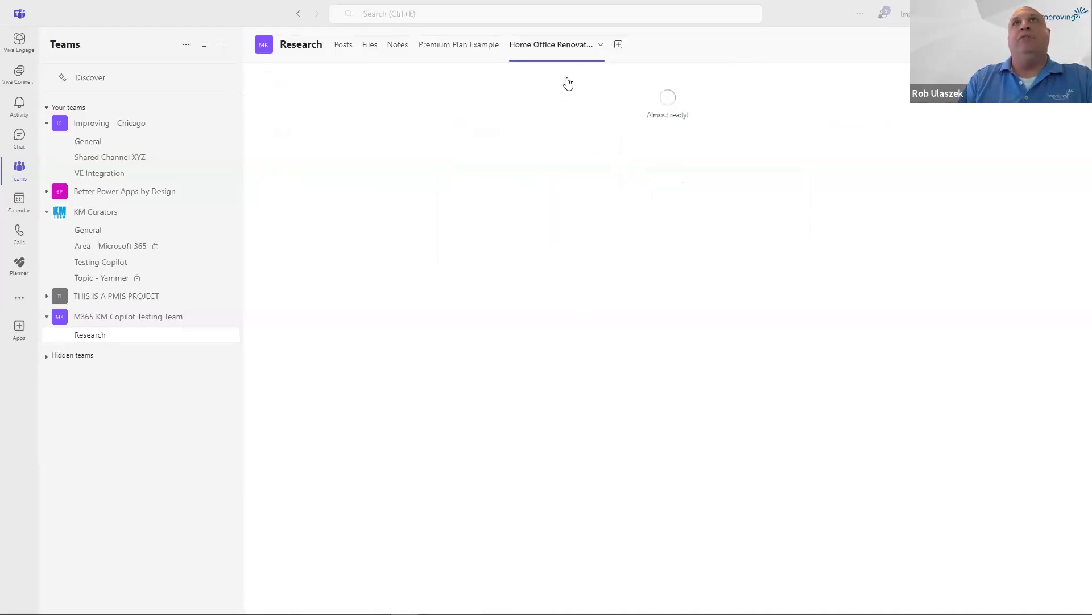
pyautogui.click(589, 81)
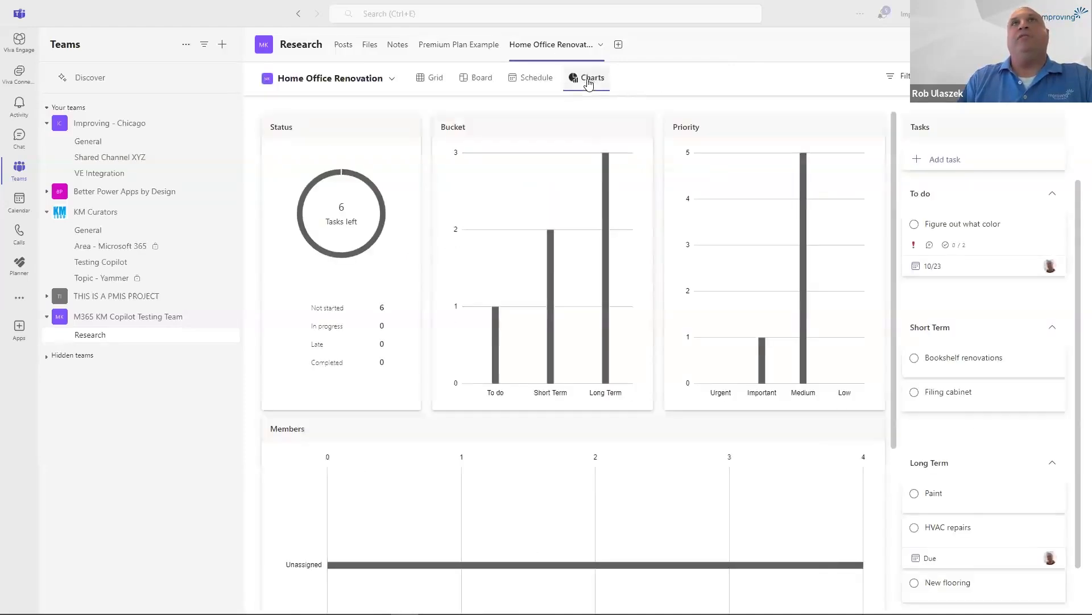
pyautogui.click(540, 83)
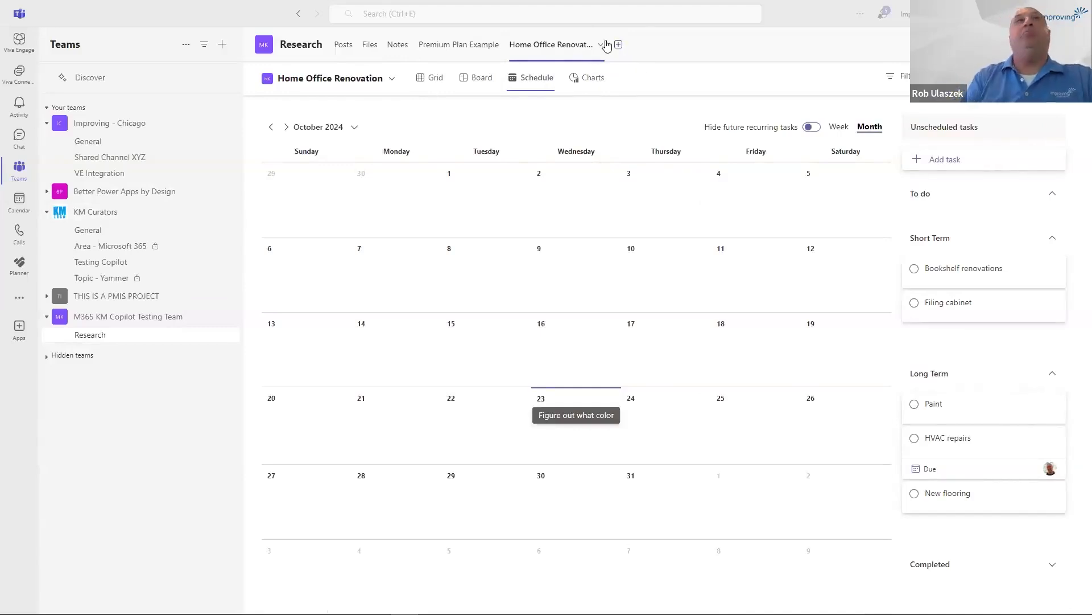
# Switch to Planner and review My Tasks by private tasks, assigned to me and flagged emails, ending with all tasks.
pyautogui.click(19, 268)
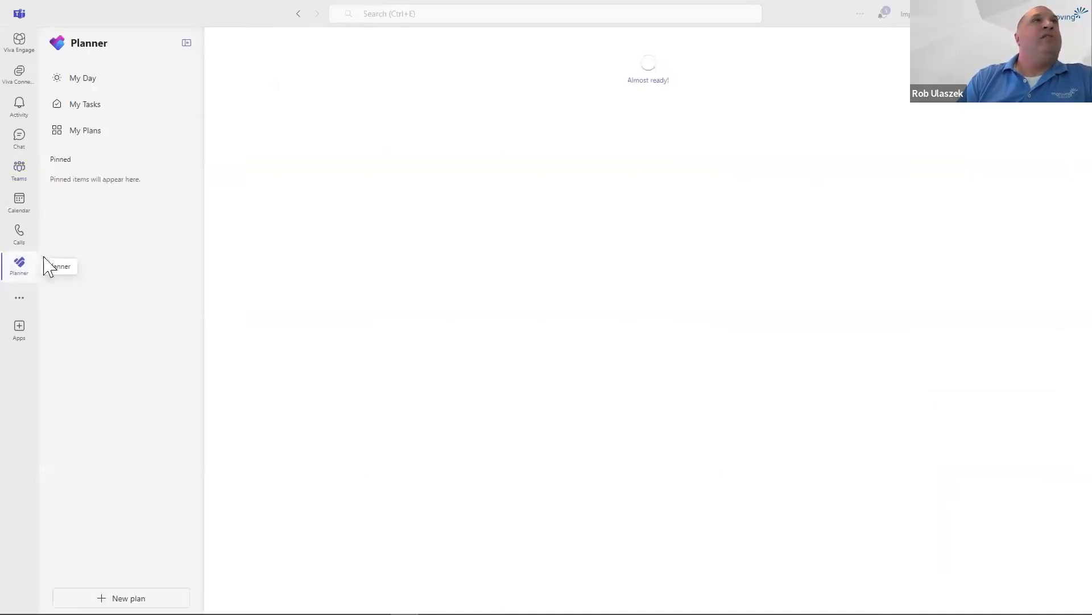
pyautogui.click(105, 109)
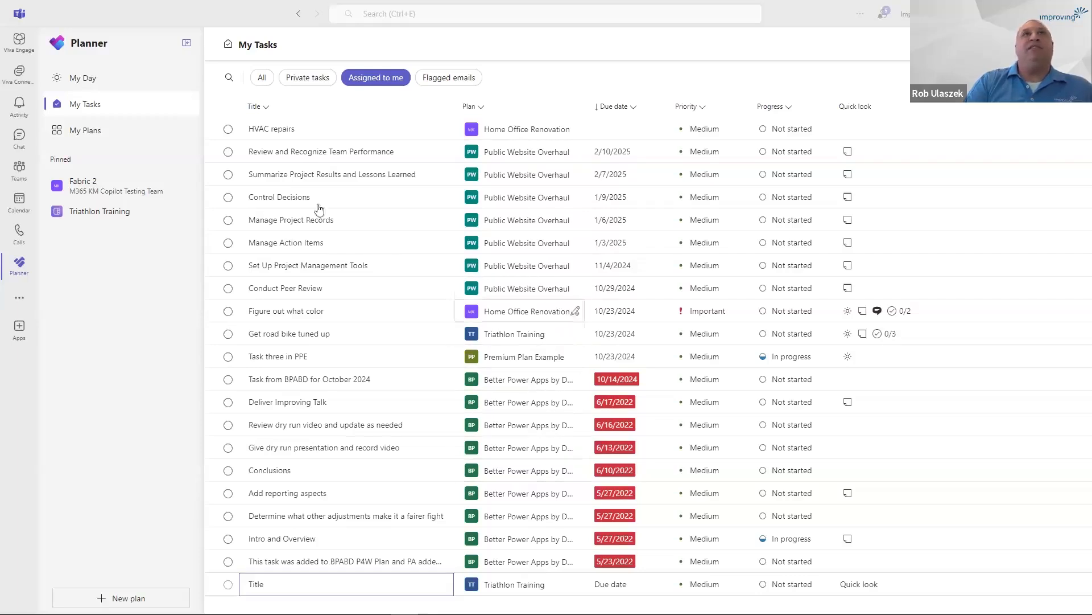
pyautogui.click(262, 80)
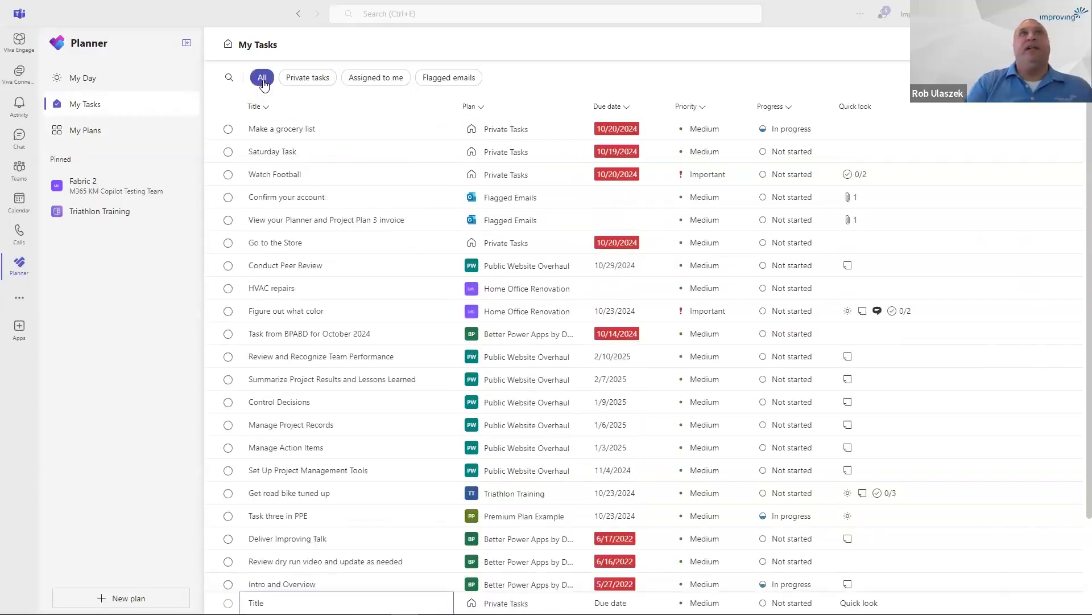
pyautogui.click(315, 82)
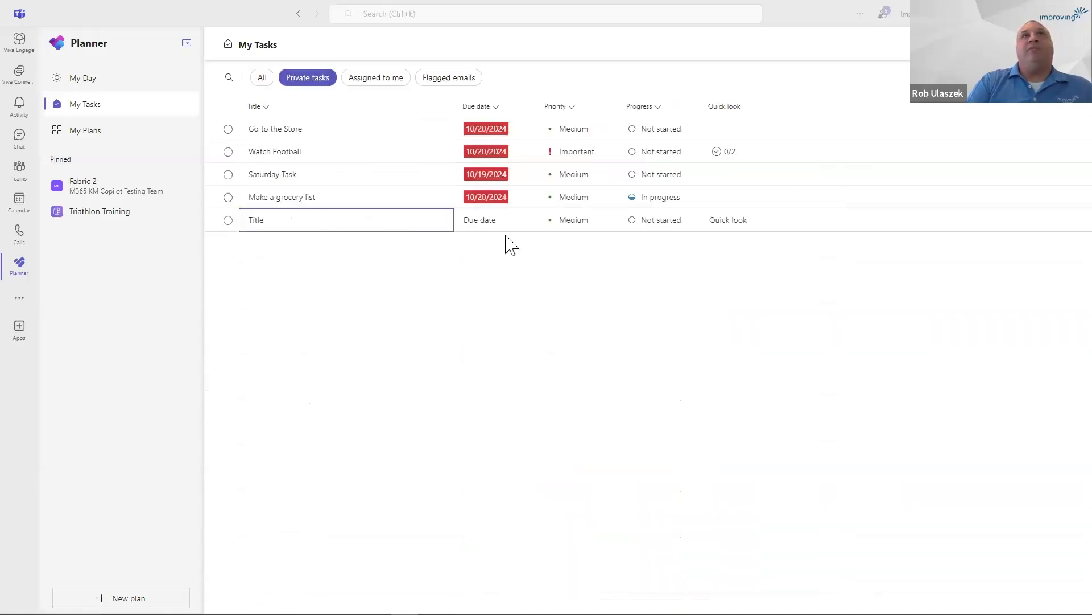
pyautogui.click(376, 83)
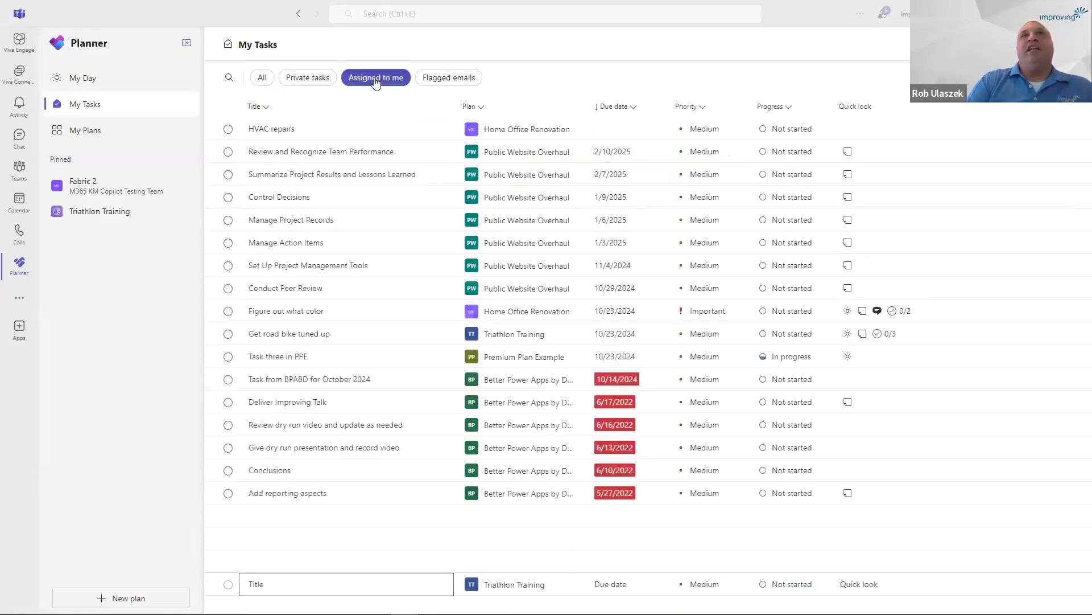
pyautogui.click(463, 83)
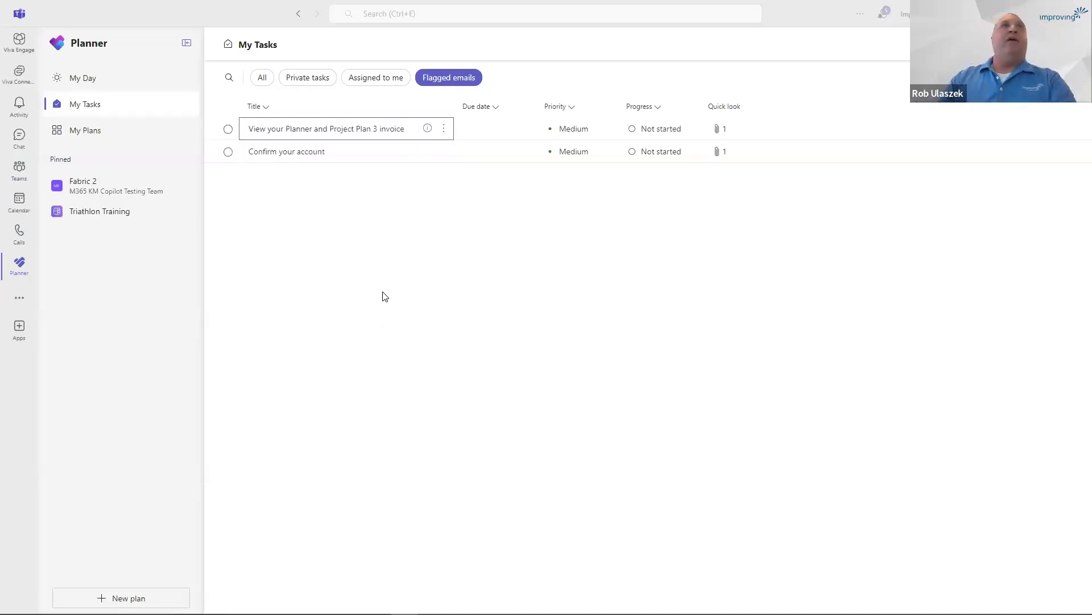
pyautogui.click(264, 81)
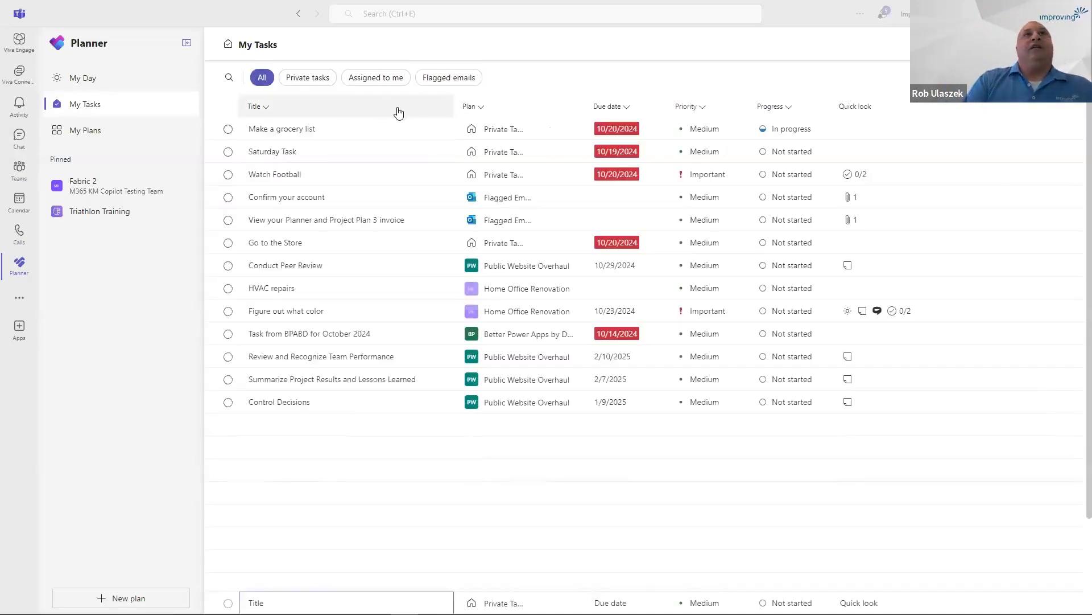
# Filter all of My Tasks by the keyword "training" and clear the keyword.
pyautogui.click(228, 80)
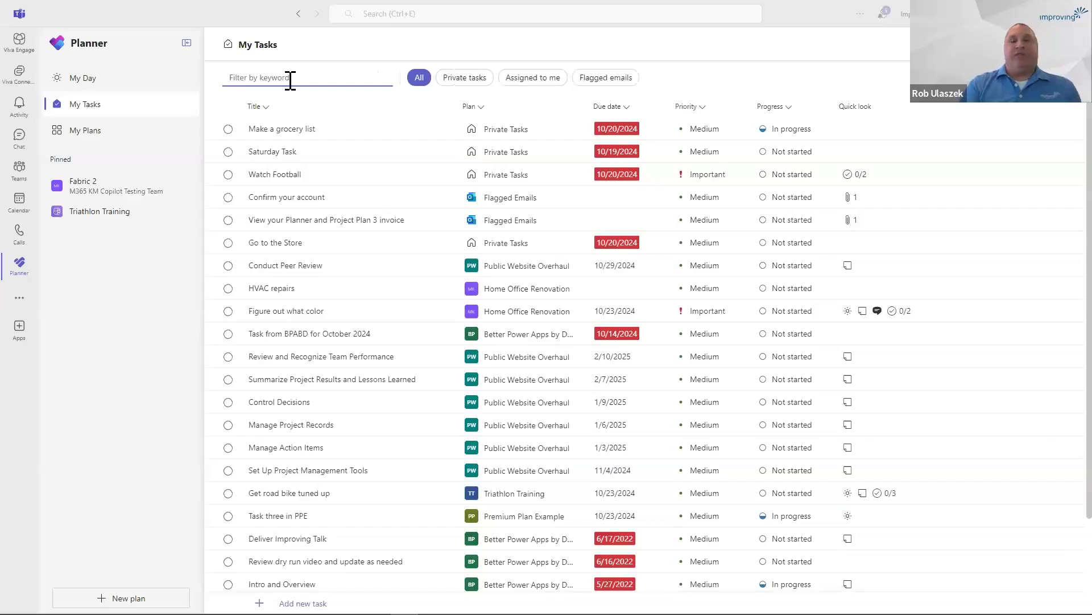
pyautogui.write('training')
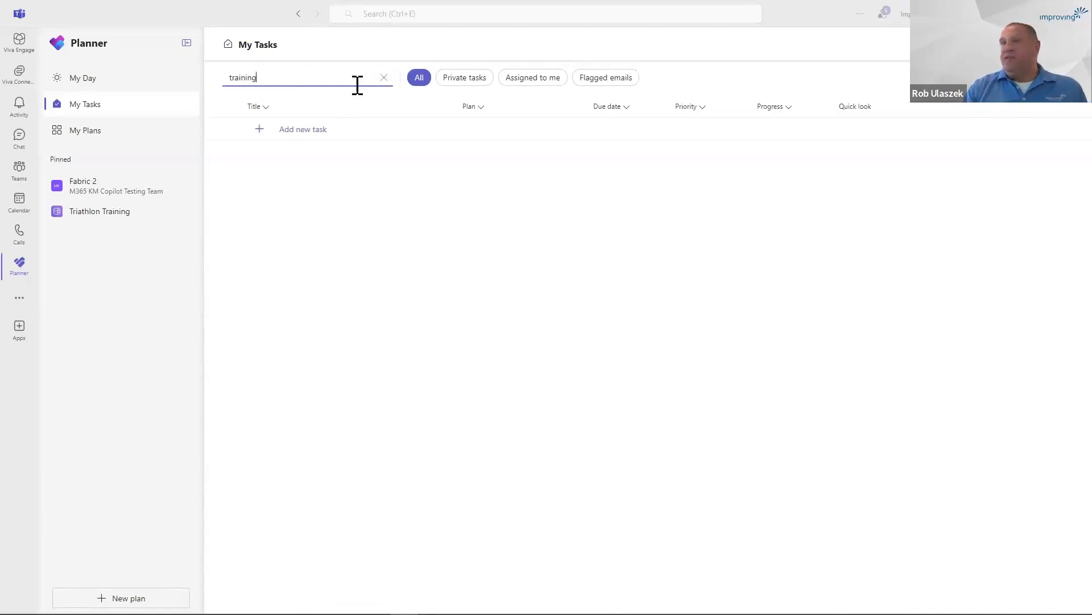
pyautogui.click(385, 78)
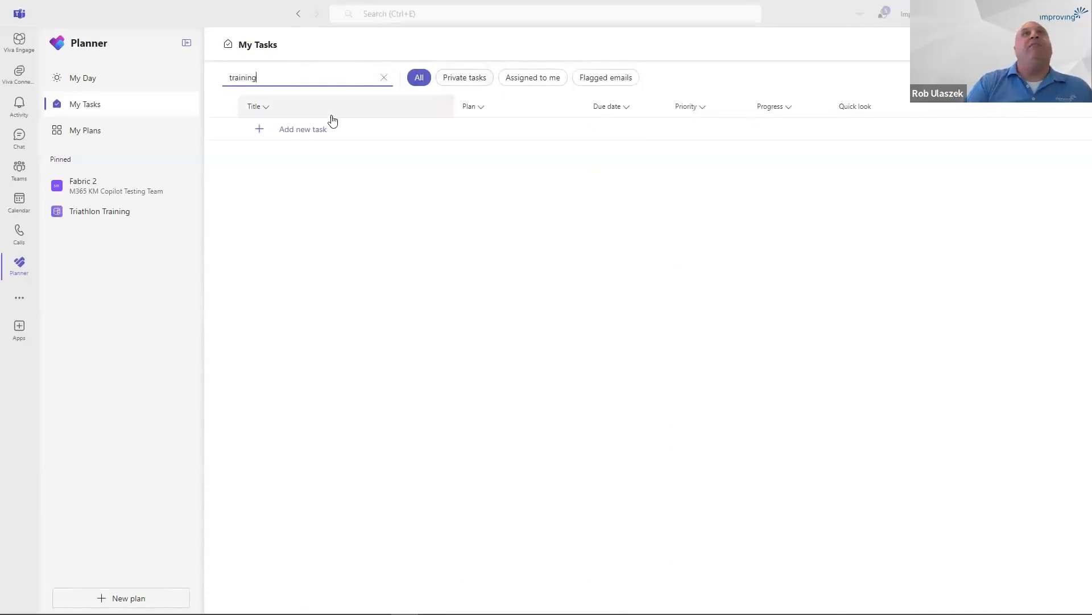
# Filter My Plans by the keyword "trainin" and check the shared, personal, pinned and My Teams plans.
pyautogui.click(102, 134)
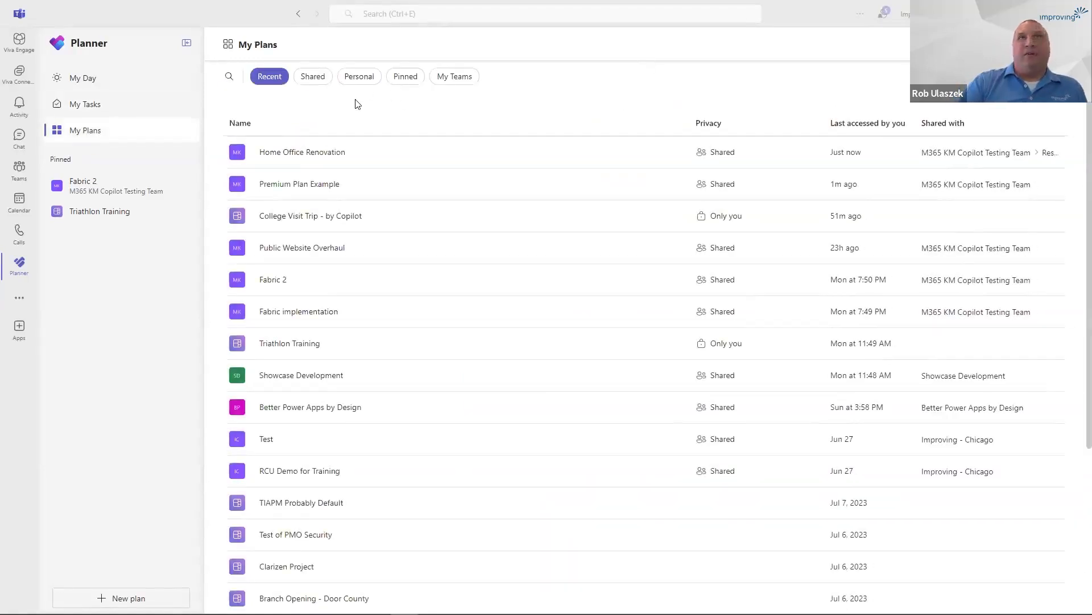
pyautogui.click(228, 77)
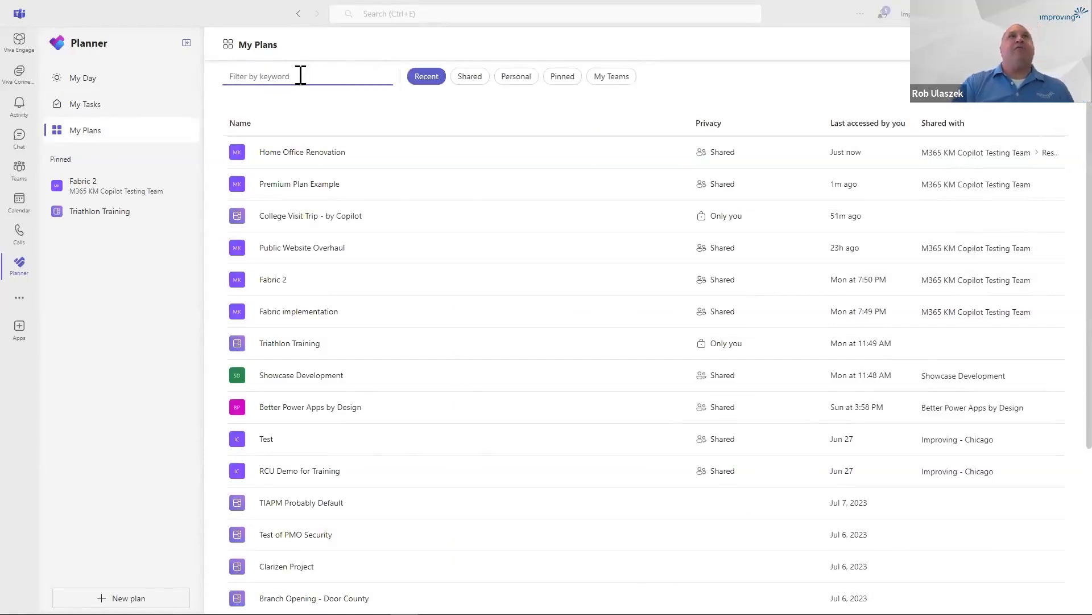
pyautogui.write('trainin')
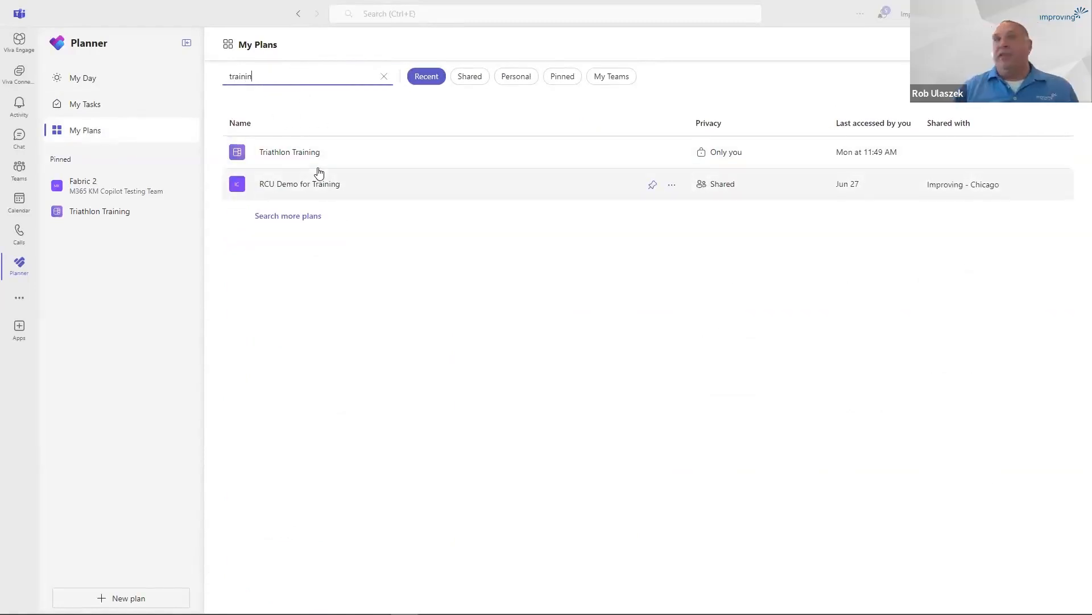
pyautogui.click(470, 81)
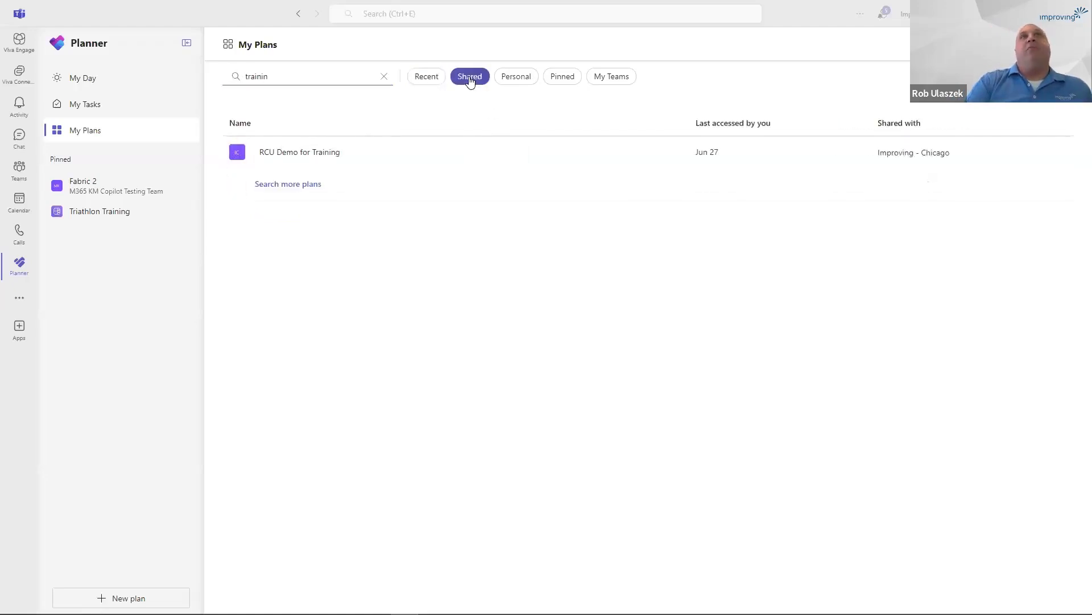
pyautogui.click(521, 81)
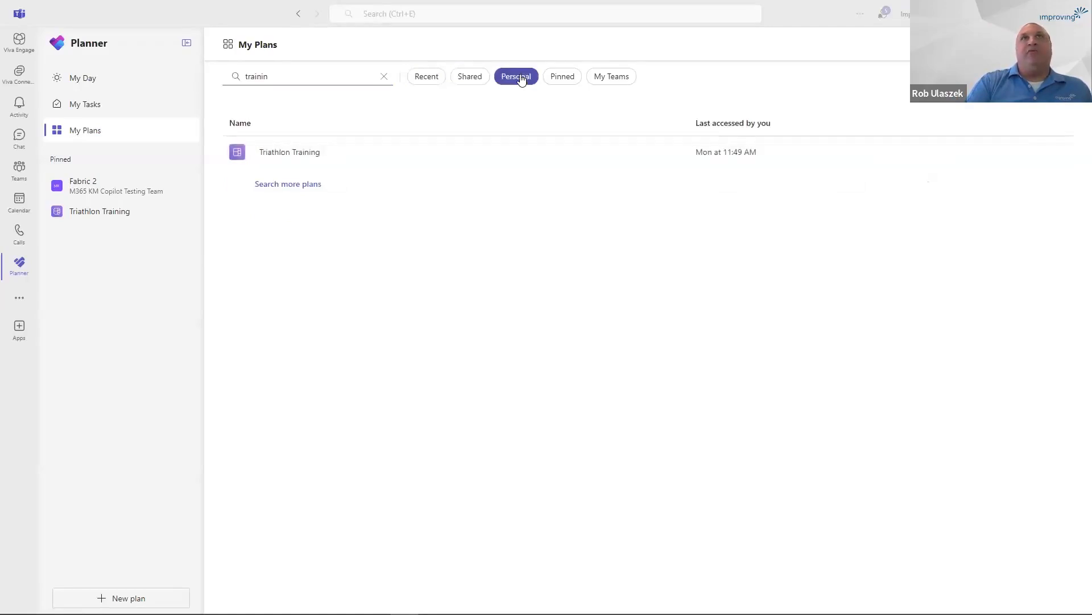
pyautogui.click(571, 80)
pyautogui.click(620, 80)
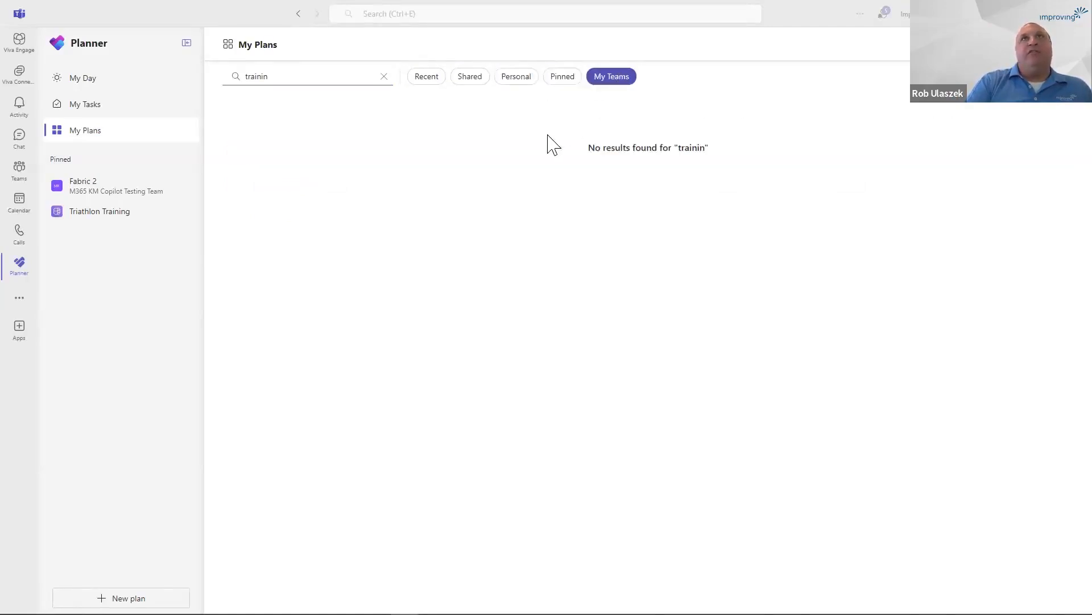
# Complete the keyword as "training" for the My Teams plans and clear the filter.
pyautogui.click(305, 76)
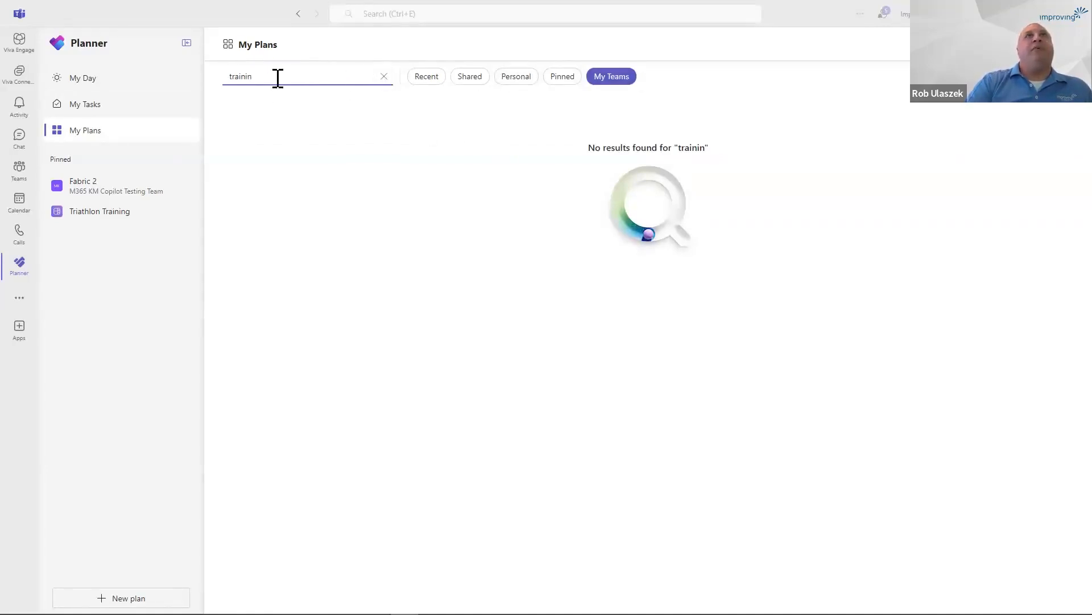
pyautogui.write('g')
pyautogui.click(385, 77)
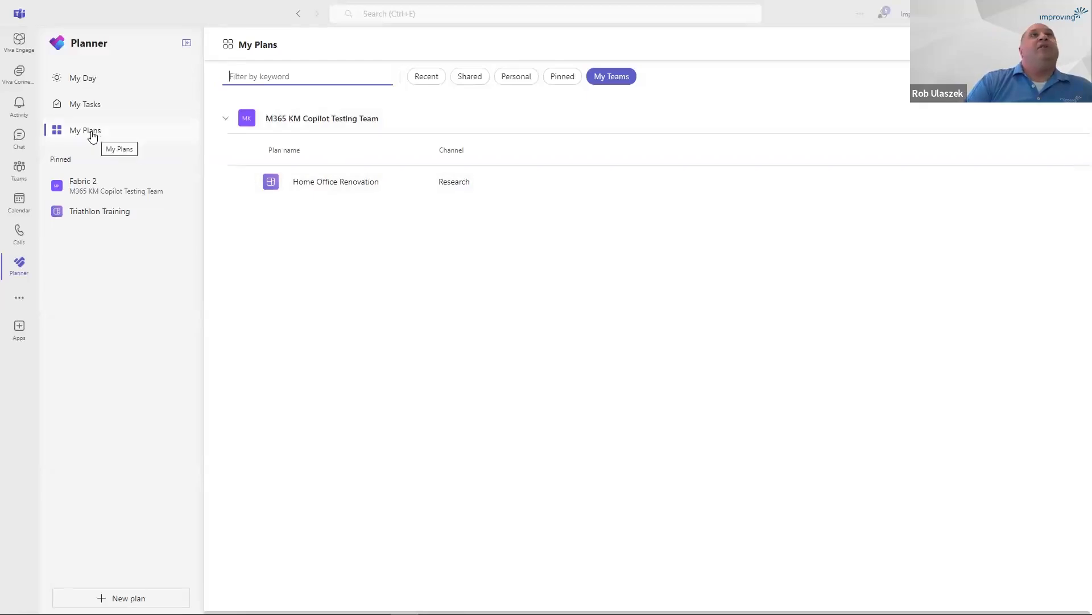
# List the recent plans and open Public Website Overhaul.
pyautogui.click(424, 79)
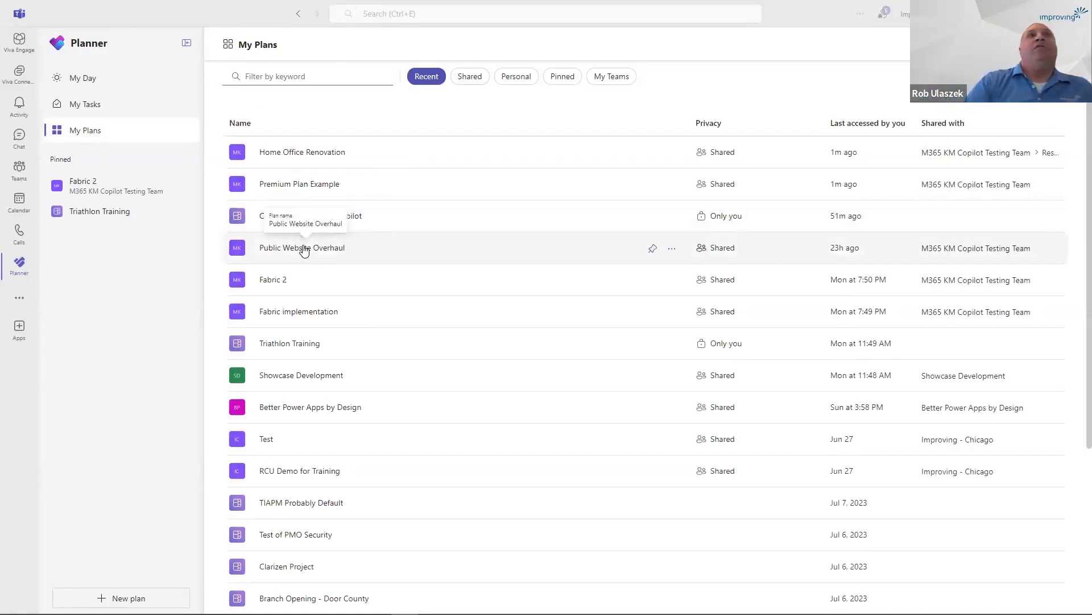
pyautogui.click(304, 251)
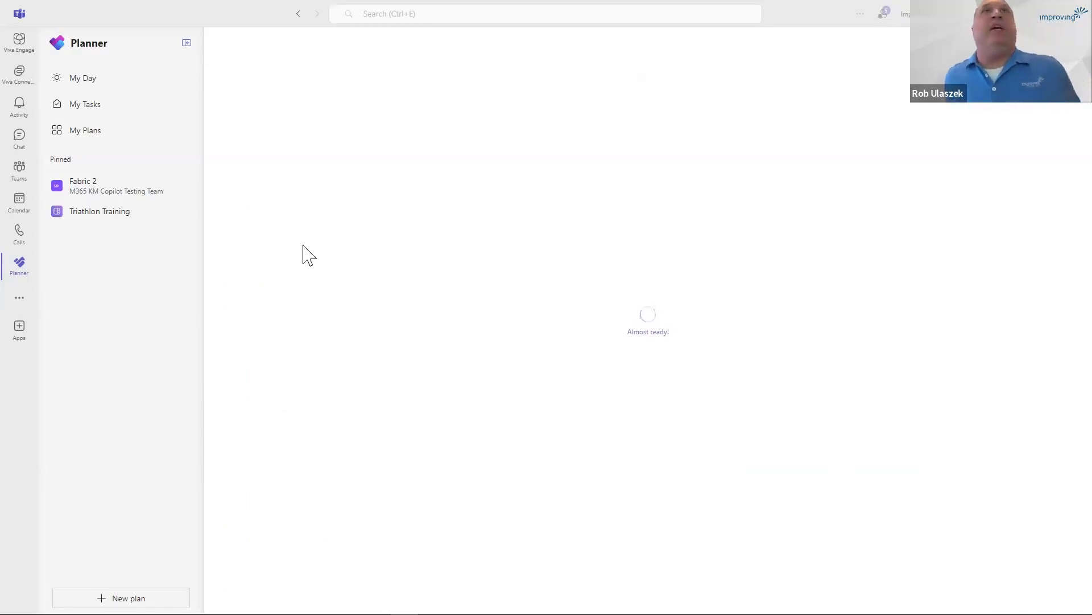
# Open the pinned Fabric 2 plan's board and inspect the details of the "Finalize project proposal" task.
pyautogui.click(118, 193)
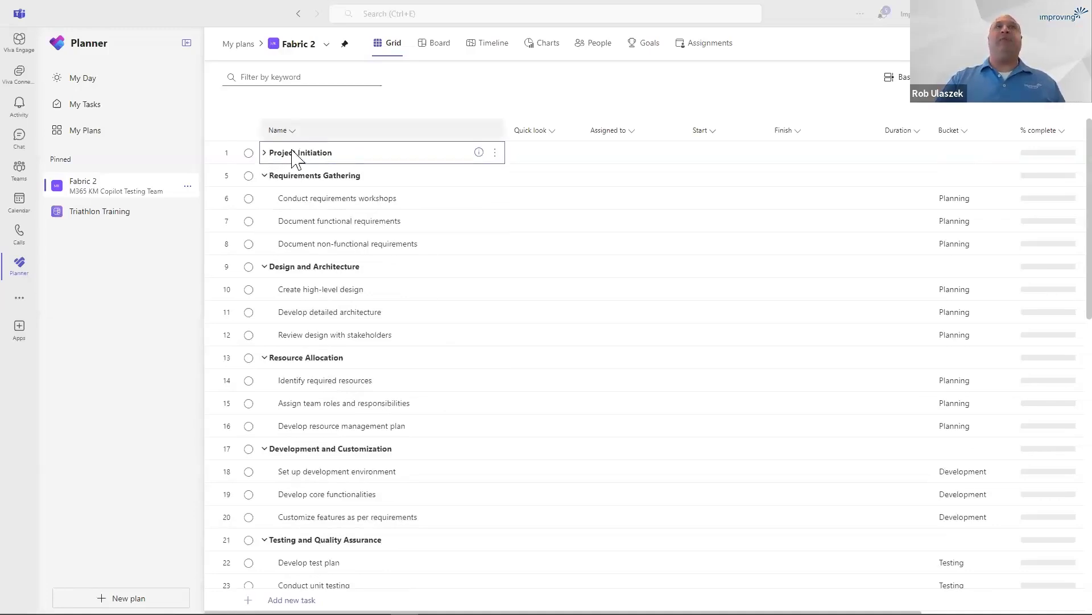
pyautogui.click(432, 46)
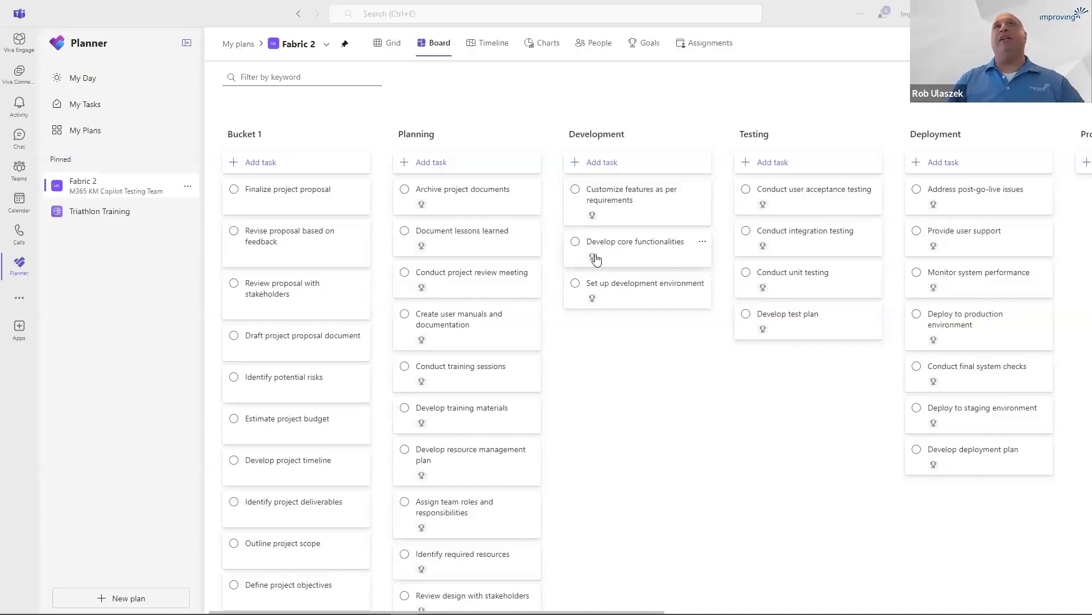
pyautogui.moveTo(596, 260)
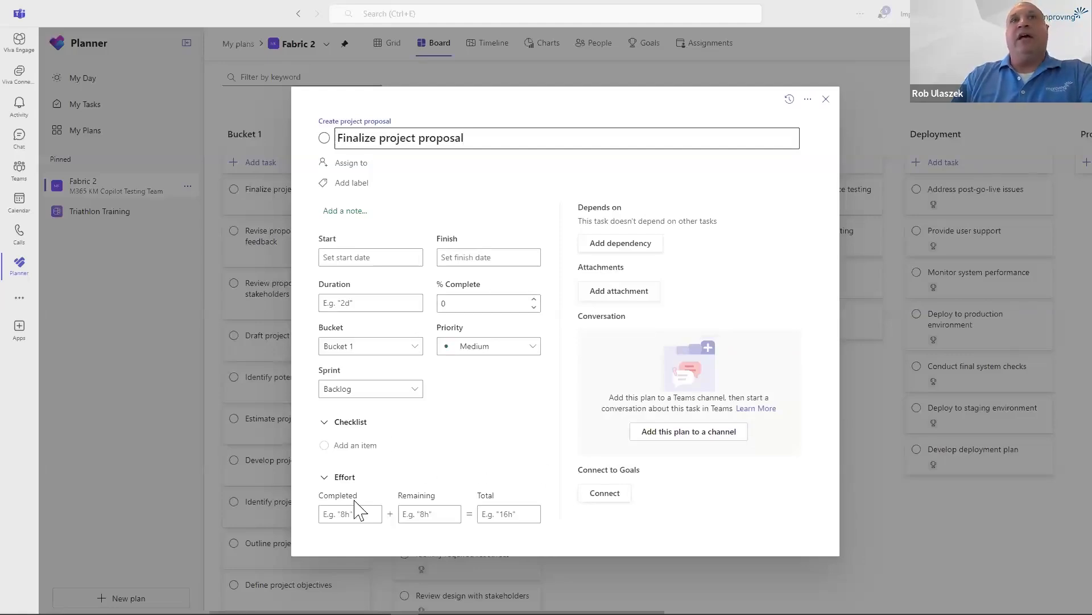
pyautogui.click(826, 105)
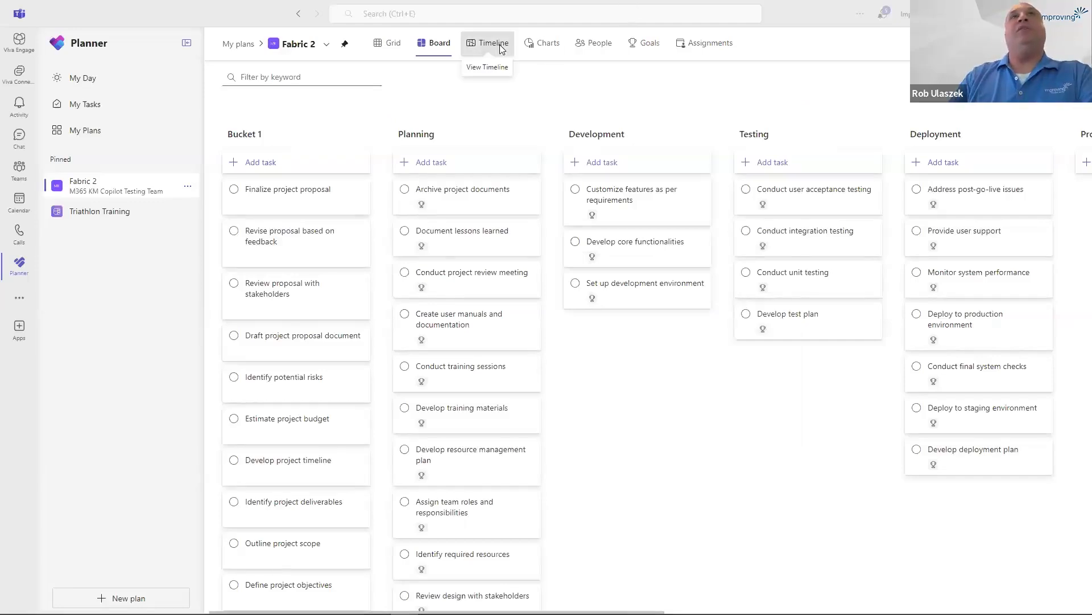
# Show the Fabric 2 plan's timeline and look over its dates through late December.
pyautogui.click(484, 50)
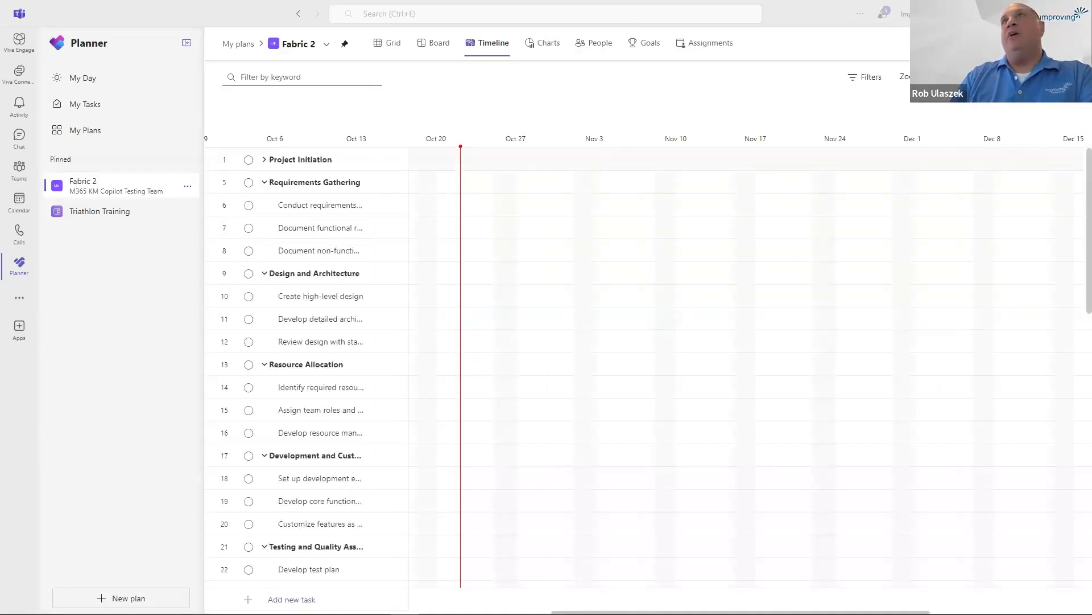
pyautogui.moveTo(968, 77)
pyautogui.mouseDown()
pyautogui.moveTo(944, 77)
pyautogui.moveTo(968, 77)
pyautogui.mouseUp()
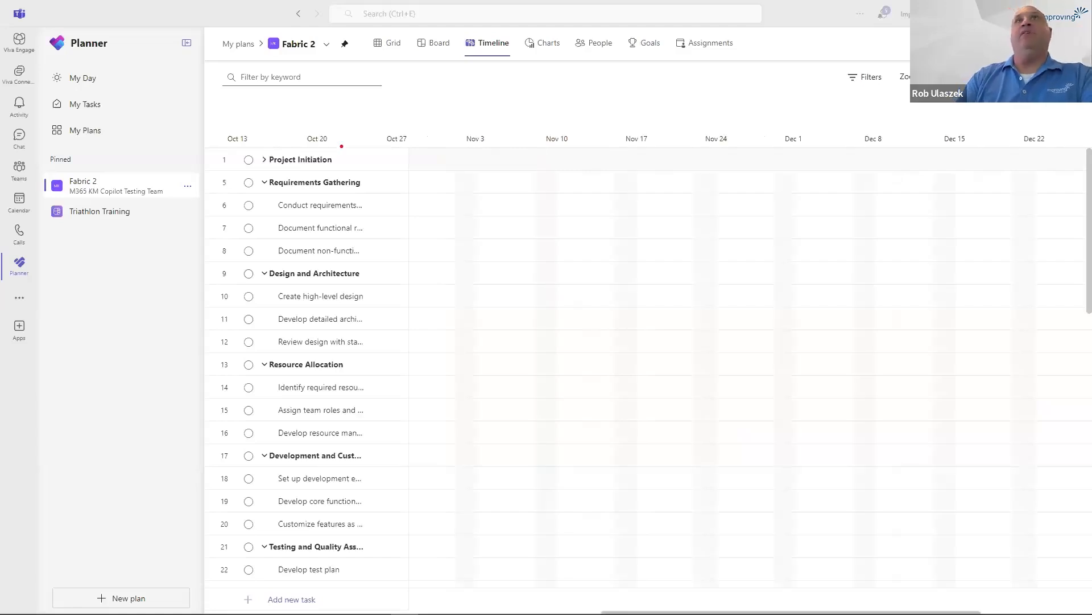
# Open Public Website Overhaul from the list of all plans and filter its board by the keyword "document".
pyautogui.click(101, 109)
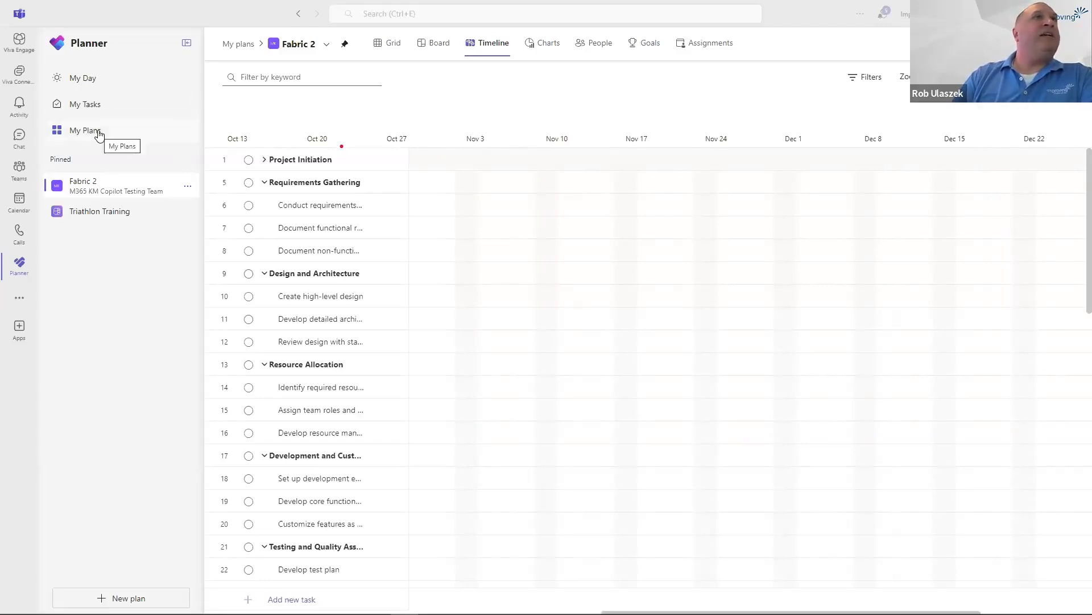
pyautogui.click(98, 132)
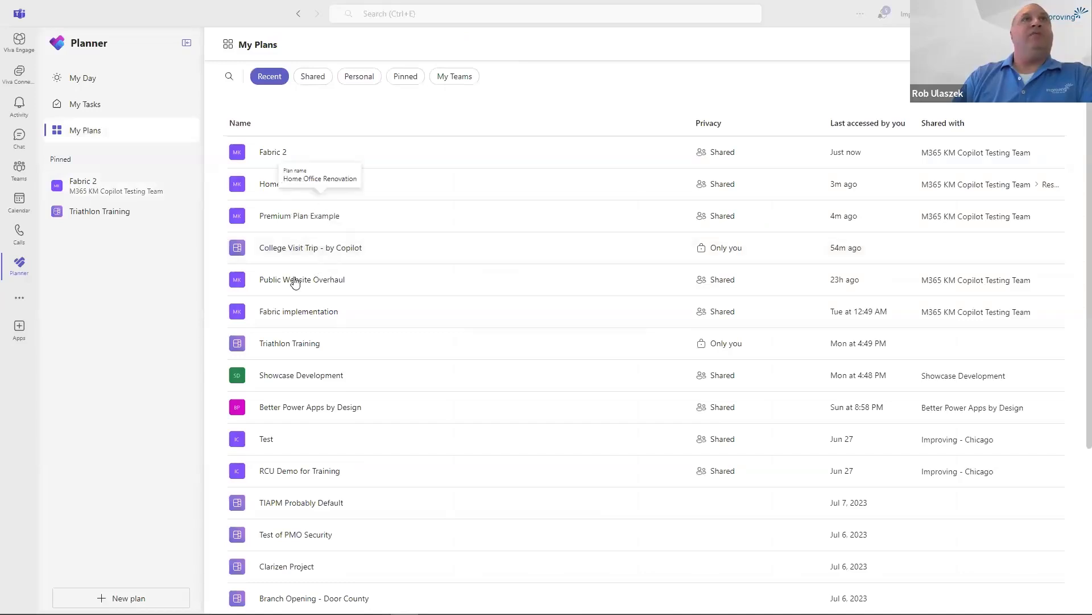
pyautogui.click(295, 281)
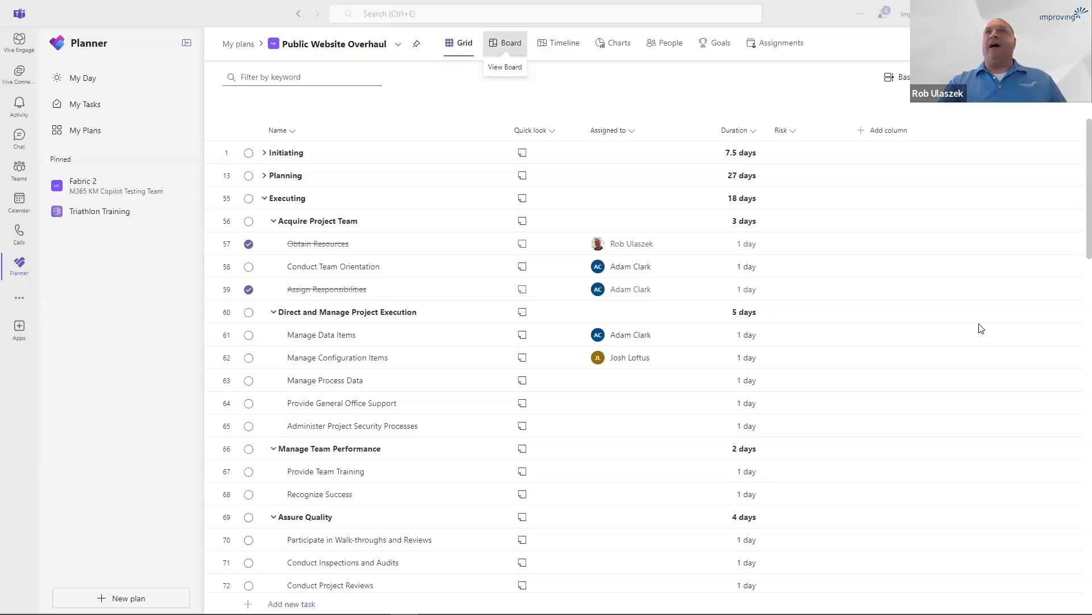
pyautogui.click(297, 81)
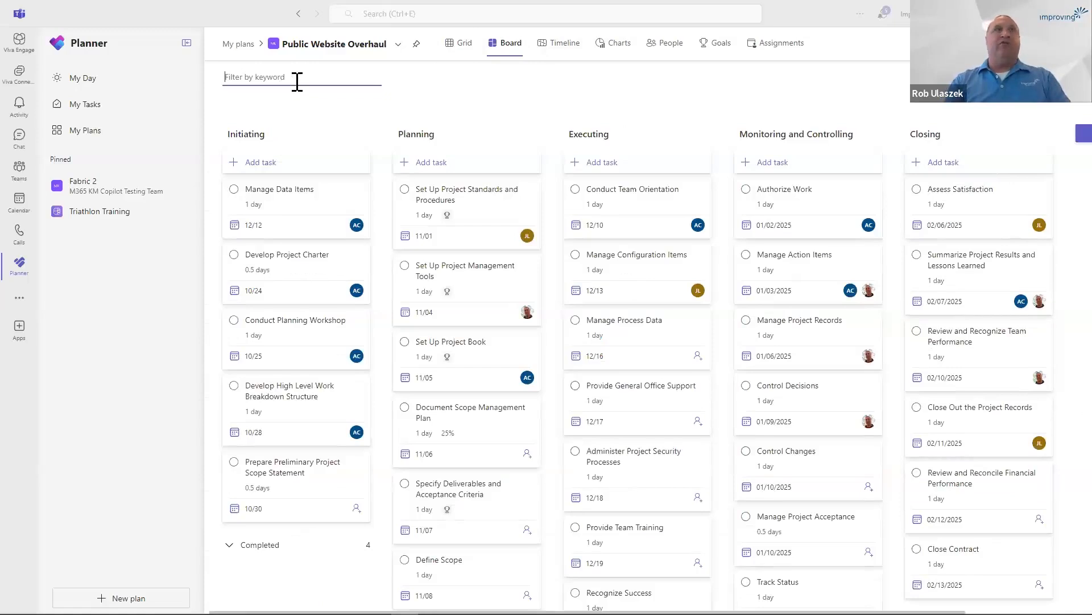
pyautogui.write('docuem')
pyautogui.press('BackSpace')
pyautogui.press('BackSpace')
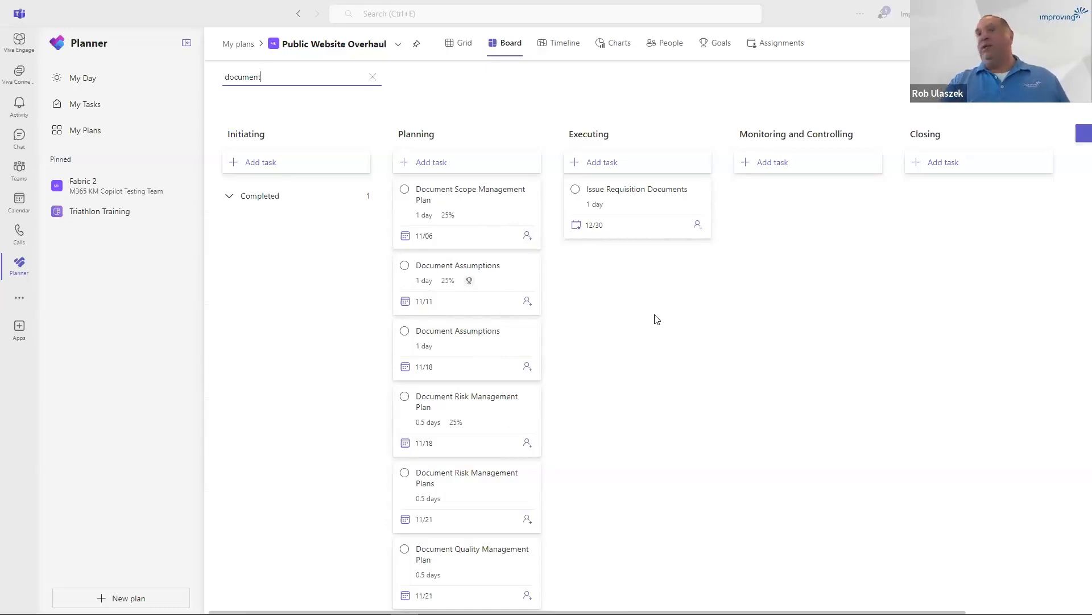
# View the filtered plan's timeline and charts, and clear the keyword filter to chart all tasks.
pyautogui.click(575, 48)
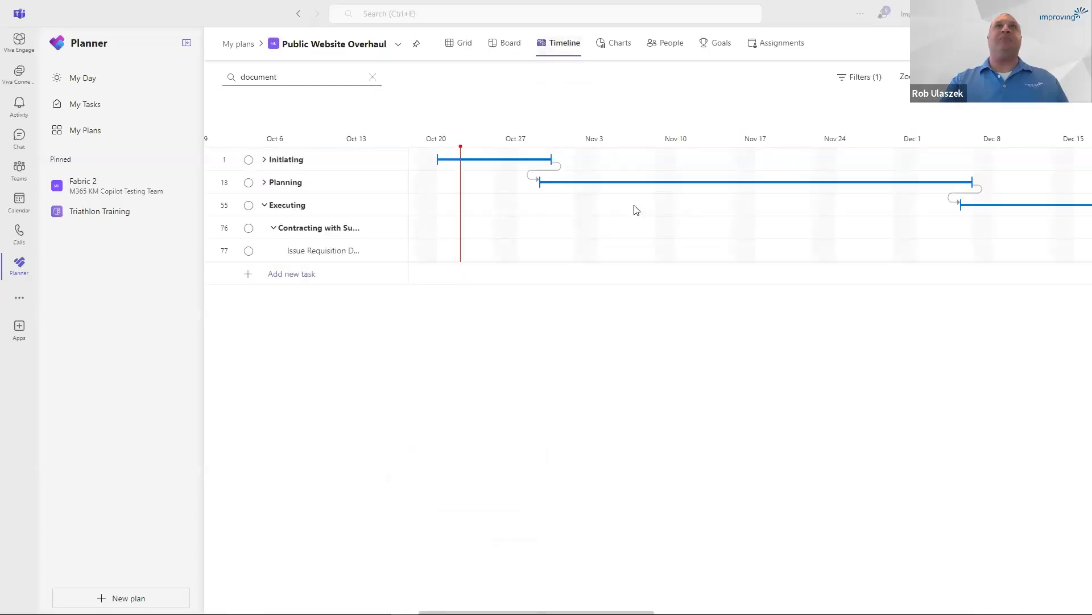
pyautogui.click(619, 48)
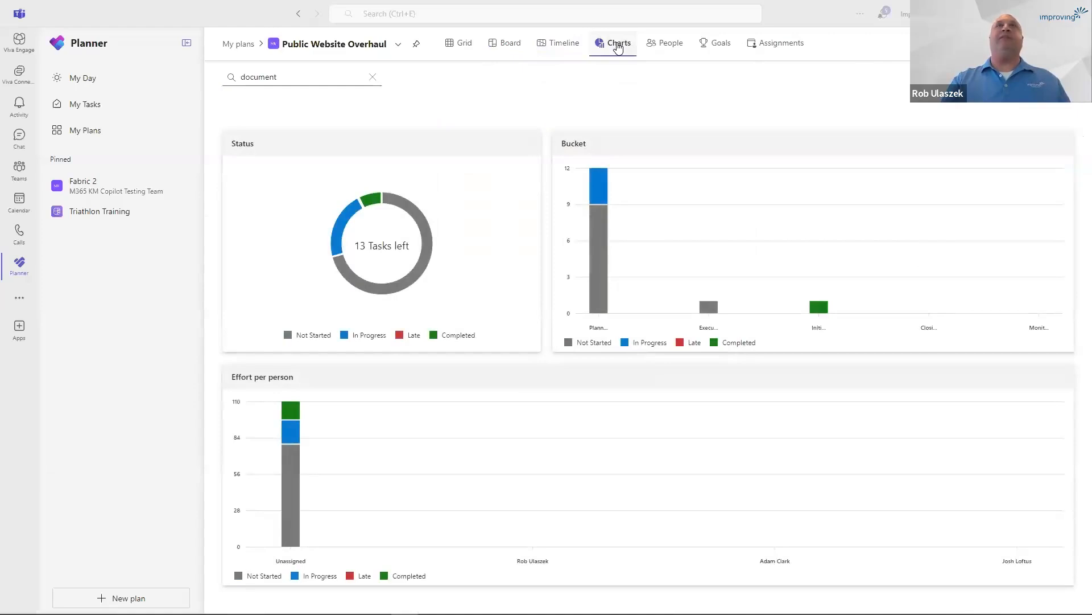
pyautogui.click(373, 77)
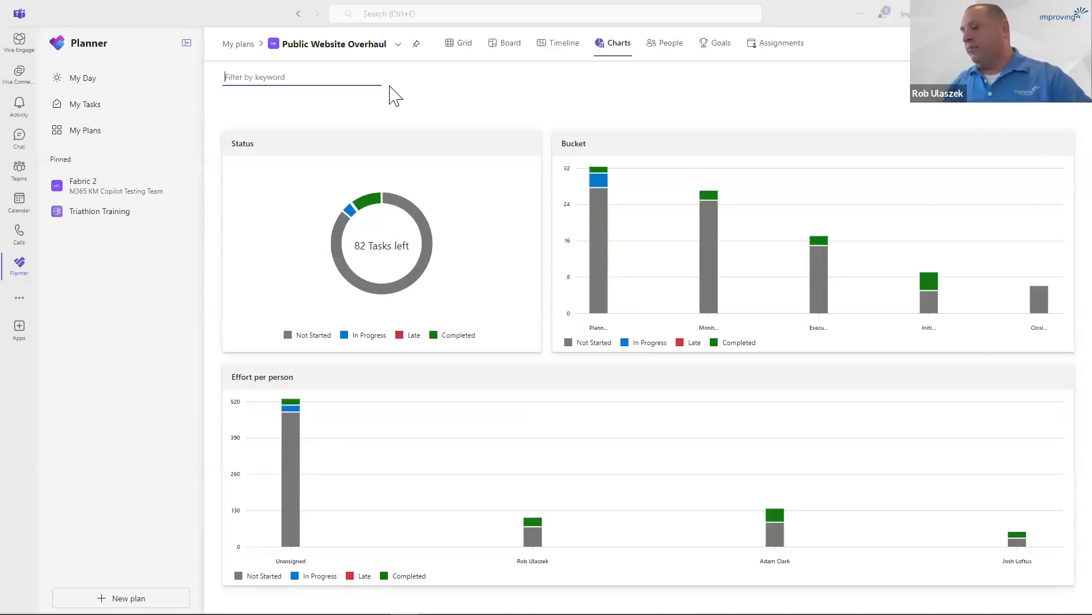
# In the People view, reassign "Set Up Project Book" and "Develop High Level Work Breakdown Structure" to the last person, and assign "Define Scope" to the first person.
pyautogui.click(665, 49)
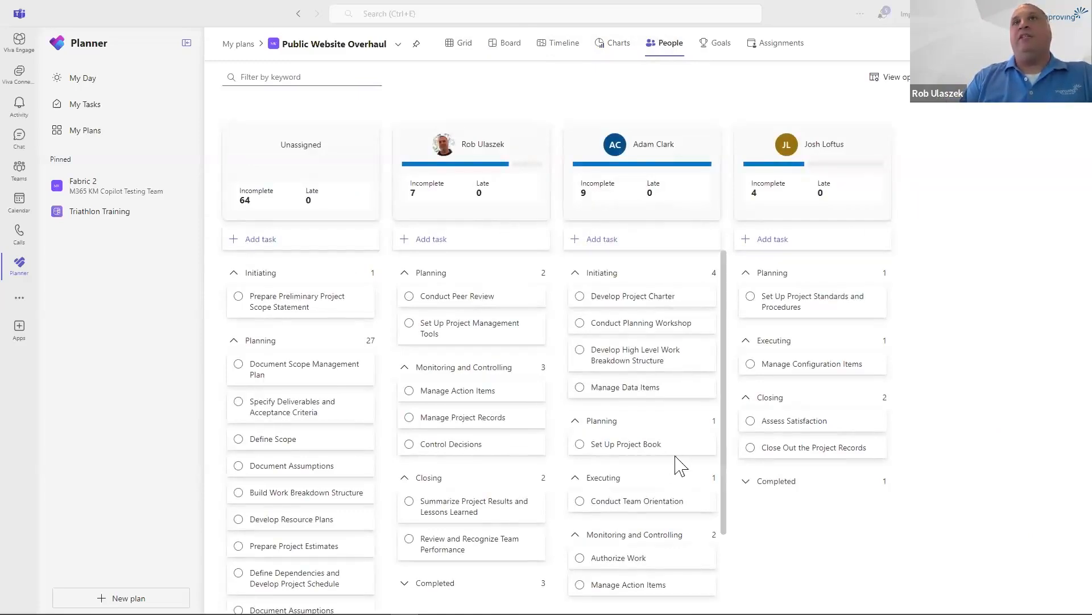
pyautogui.moveTo(632, 449); pyautogui.dragTo(792, 391)
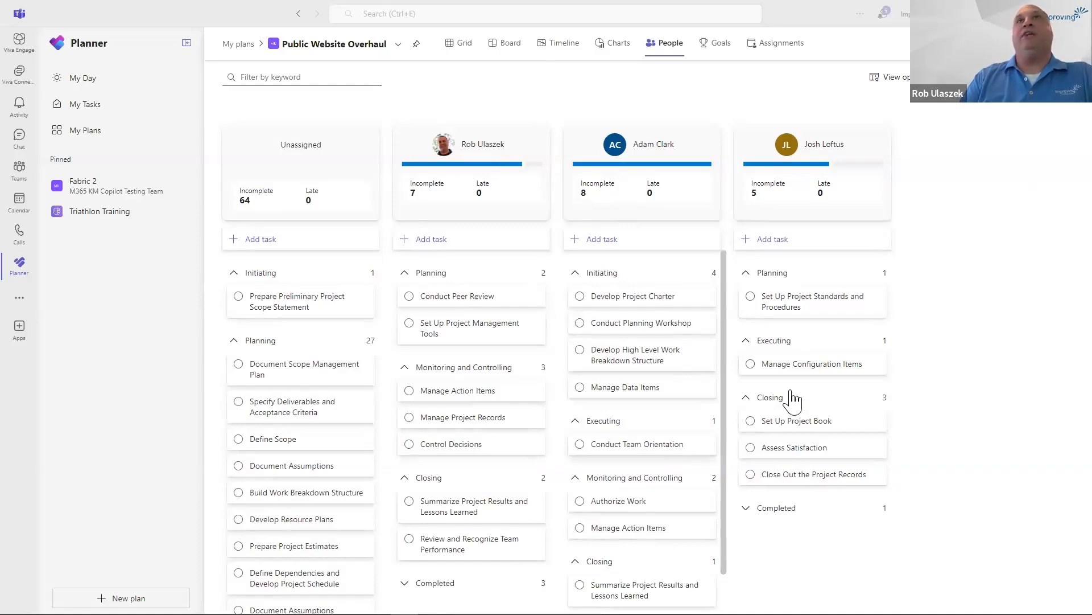
pyautogui.moveTo(677, 356); pyautogui.dragTo(819, 342)
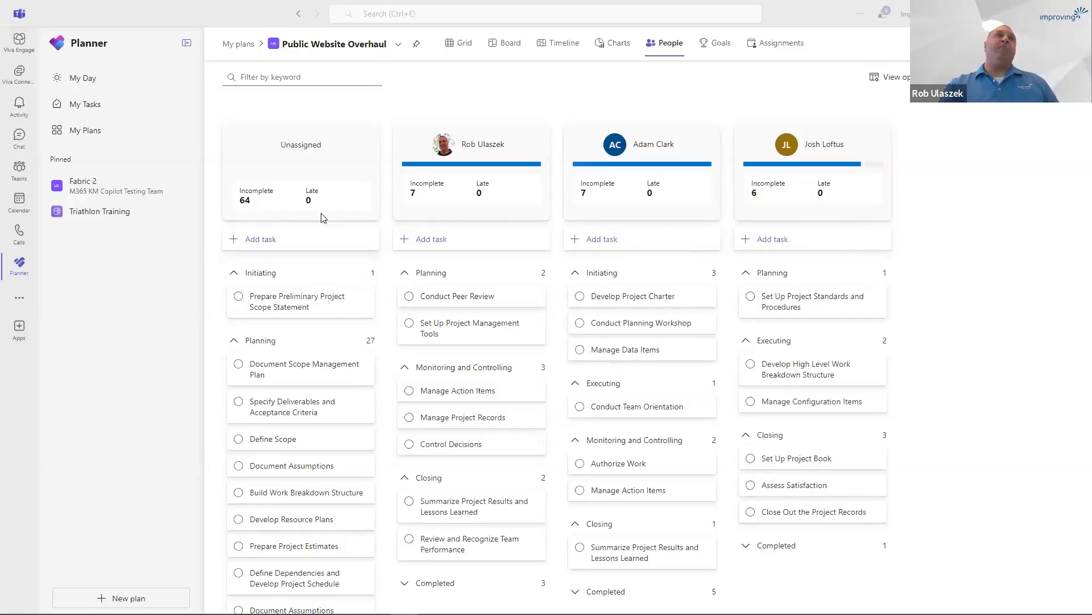
pyautogui.moveTo(282, 449); pyautogui.dragTo(472, 347)
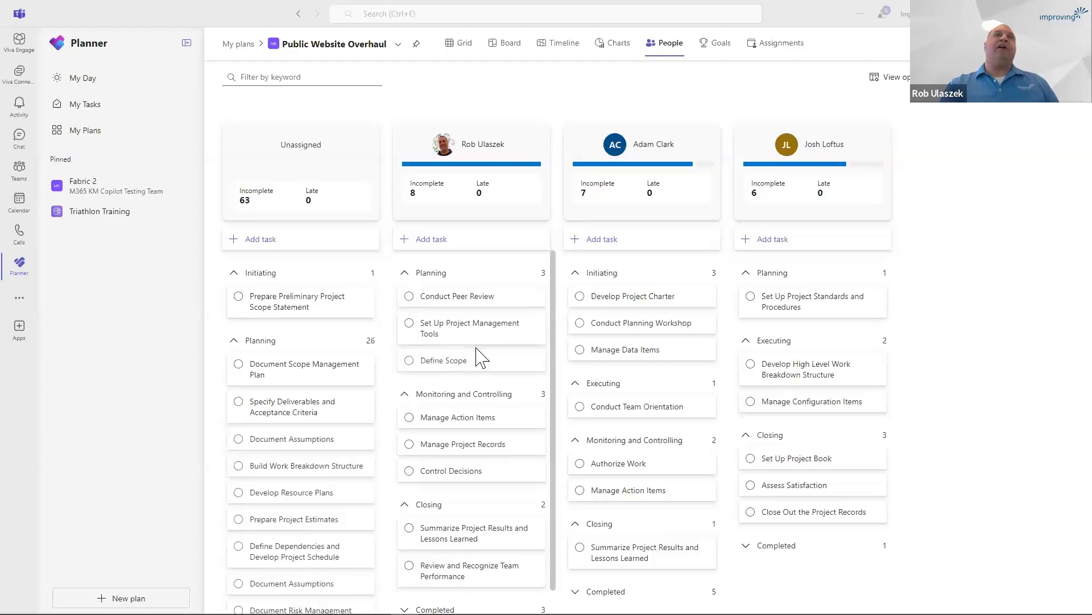
# Inspect the details of the unassigned "Document Scope Management Plan" task and close them.
pyautogui.click(312, 372)
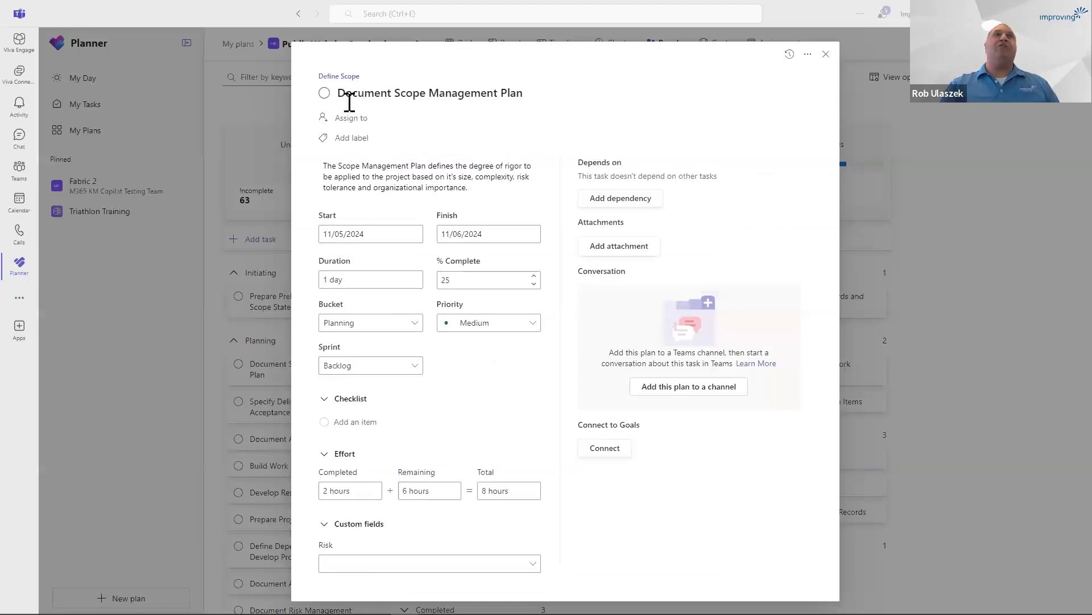
pyautogui.click(825, 54)
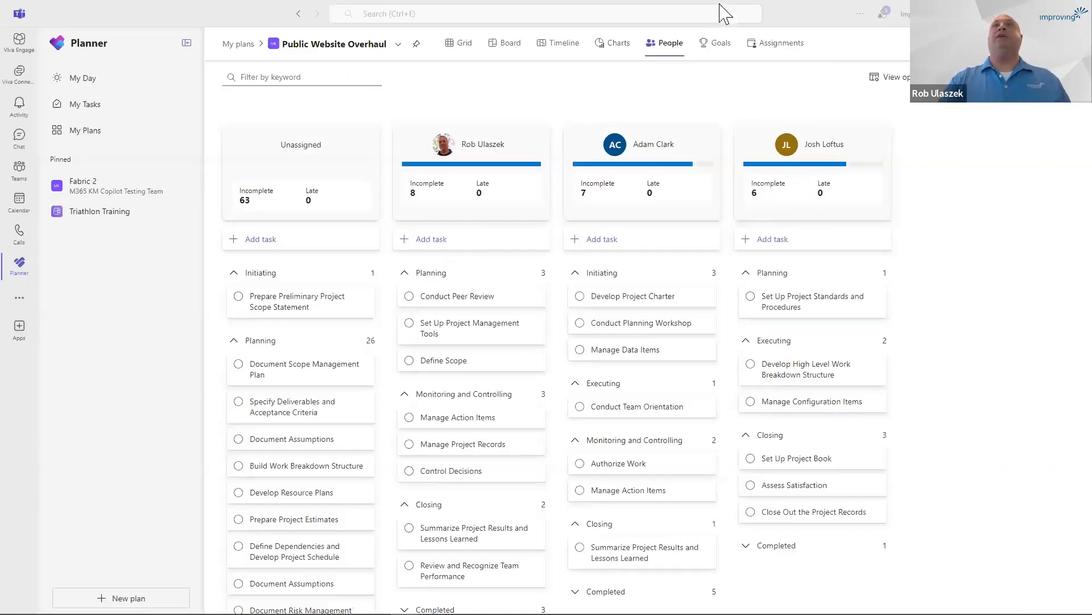
# Show the plan's assignments with all three people's task lists collapsed to compare their daily hours.
pyautogui.click(774, 48)
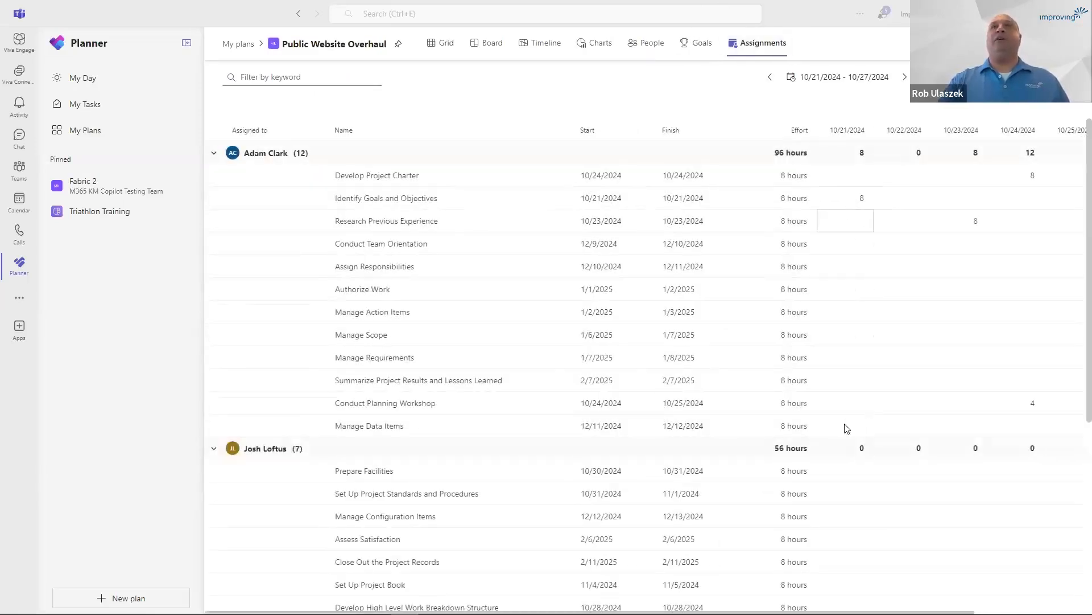
pyautogui.click(215, 155)
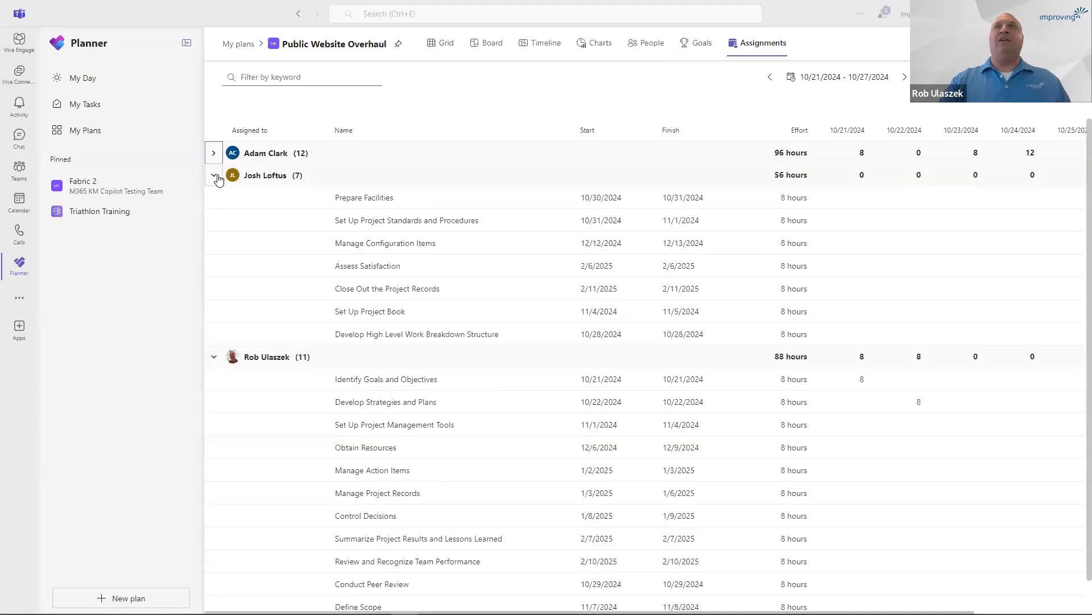
pyautogui.click(215, 176)
pyautogui.click(214, 199)
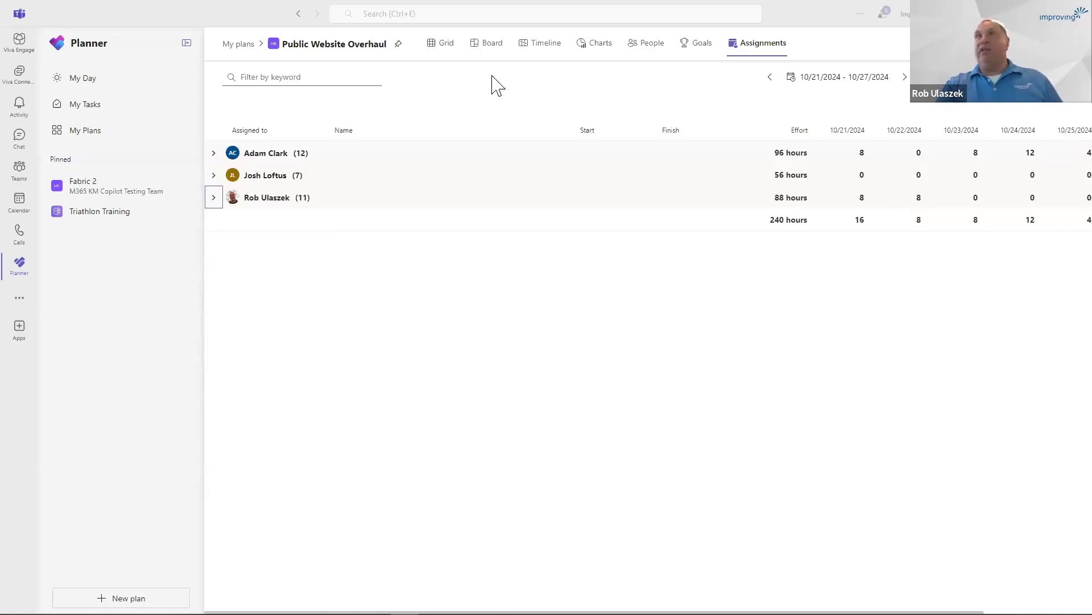
# Set the status of the plan's goal "Generate more leads from the public website" to At risk.
pyautogui.click(699, 50)
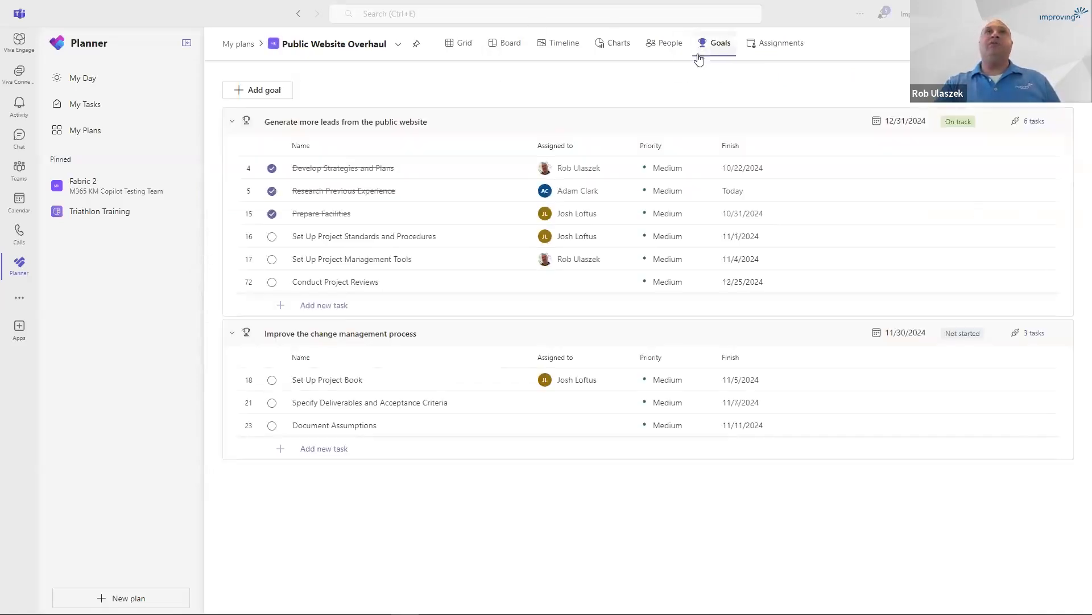
pyautogui.click(962, 125)
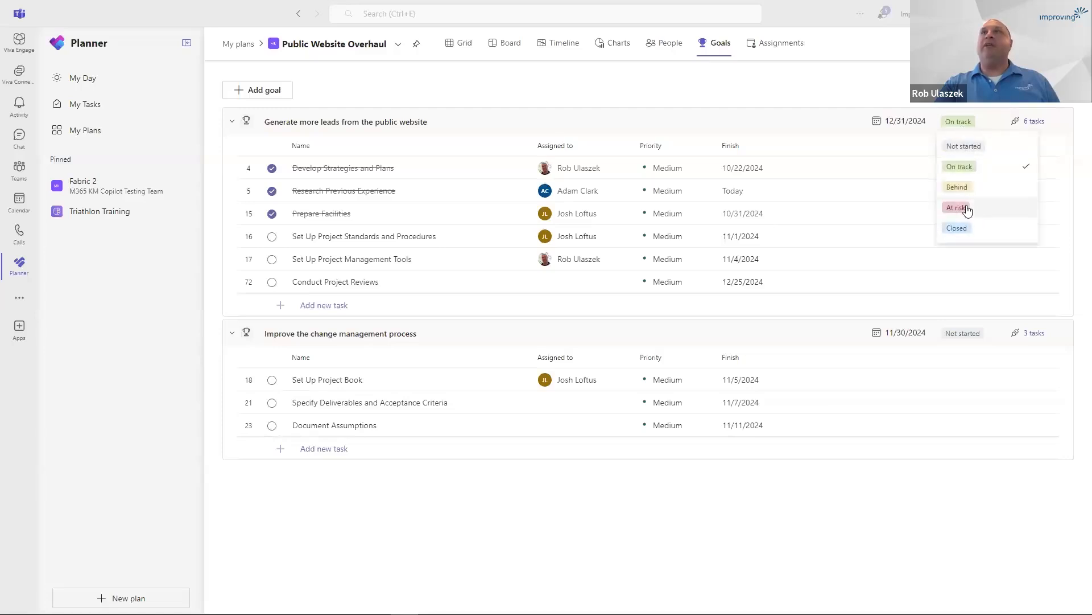
pyautogui.click(967, 208)
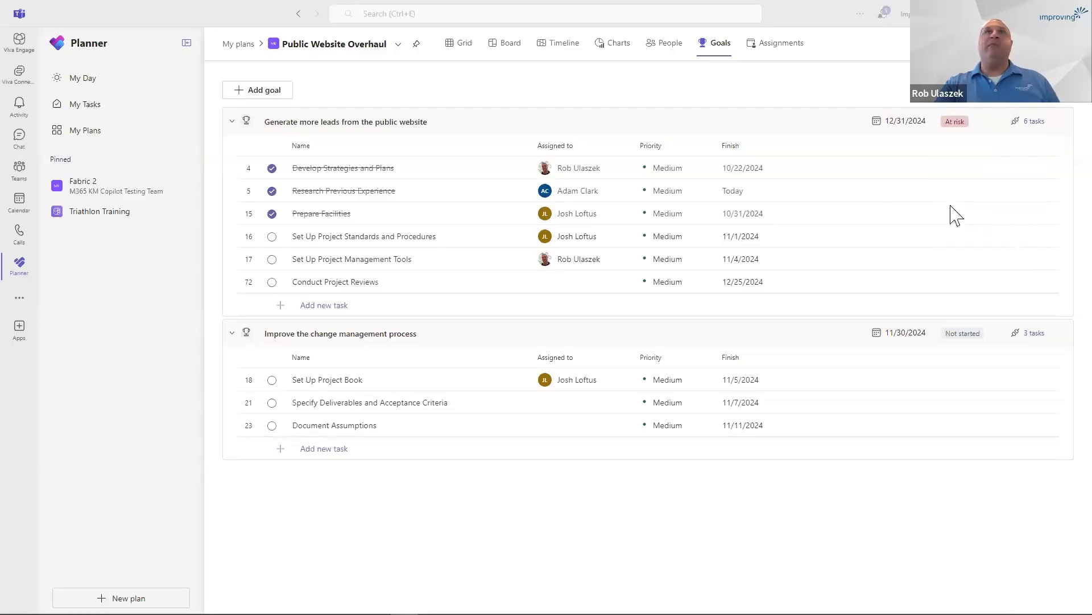
# Connect the tasks "Provide Team Training" and "Recognize Success" to the goal "Improve the change management process" and save.
pyautogui.click(1034, 332)
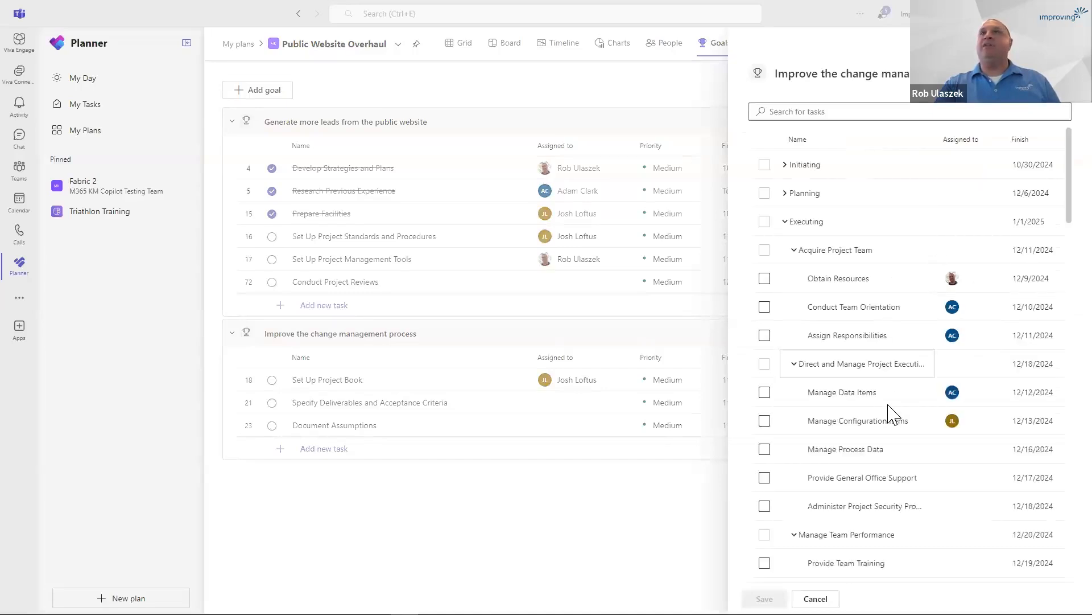
pyautogui.scroll(-2, 879, 416)
pyautogui.click(765, 451)
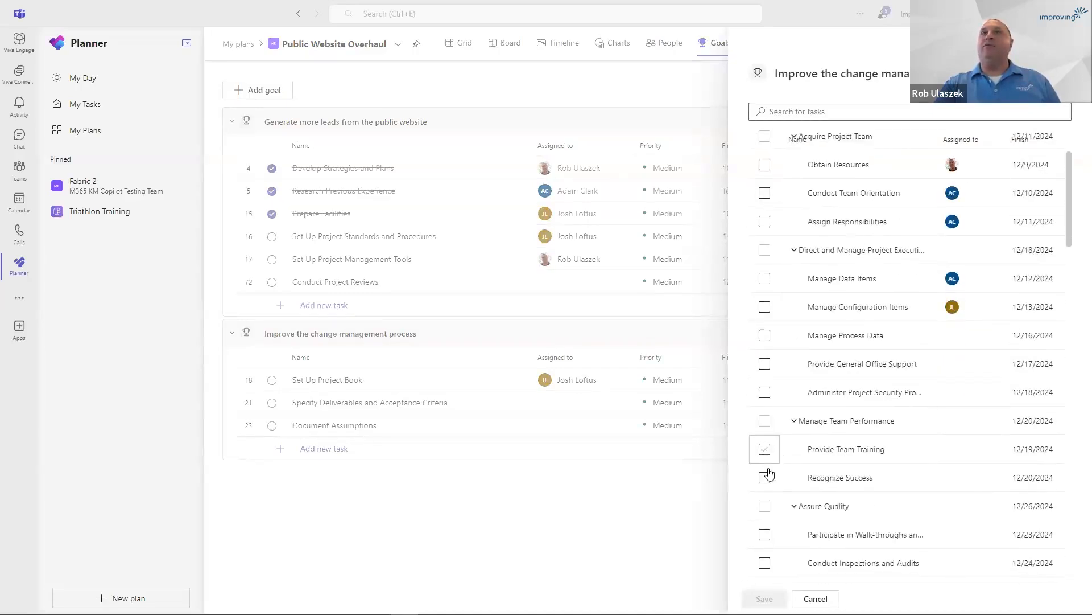
pyautogui.click(767, 478)
pyautogui.click(764, 598)
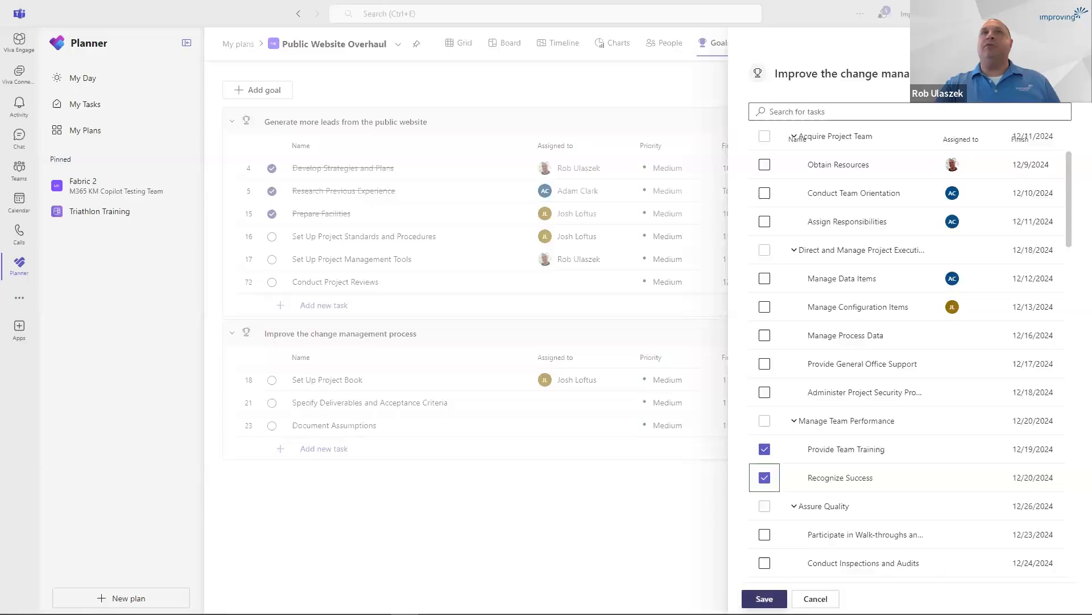
# Check the due dates of both goals and collapse their task lists.
pyautogui.click(911, 334)
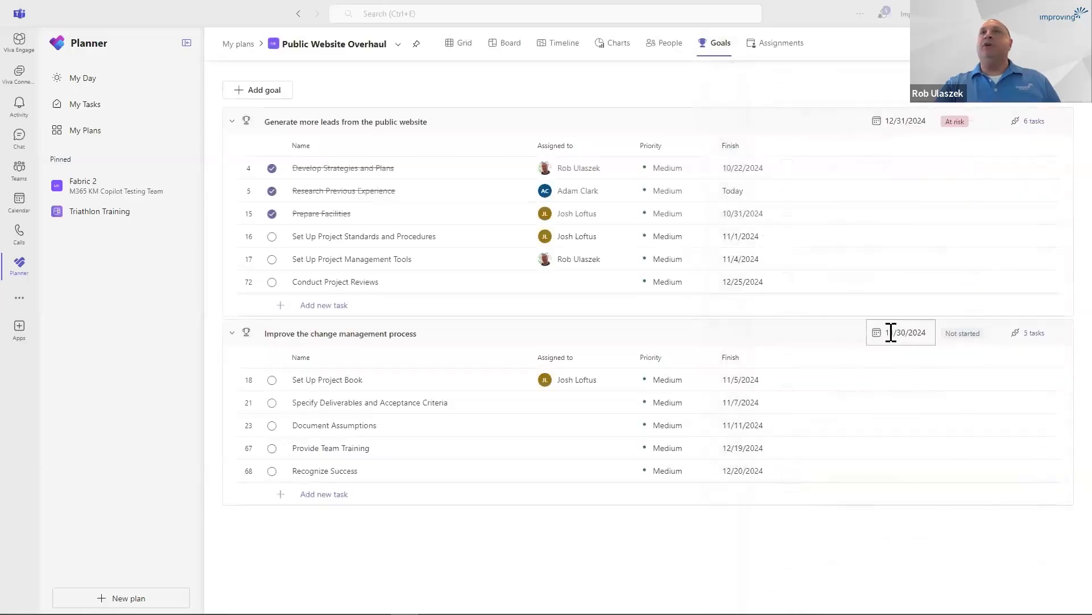
pyautogui.click(893, 333)
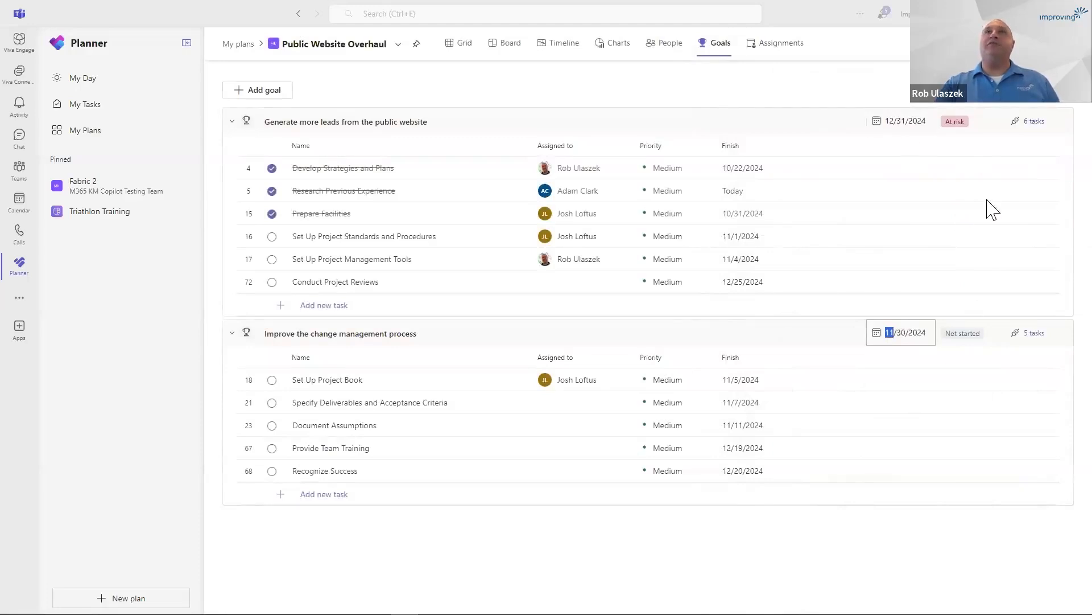
pyautogui.click(878, 121)
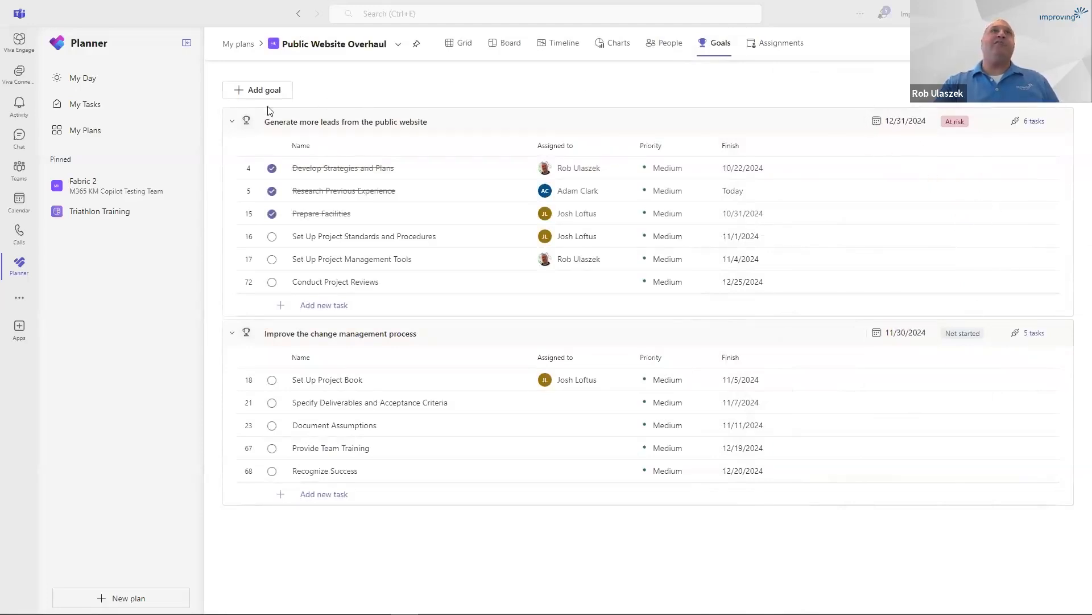
pyautogui.click(231, 123)
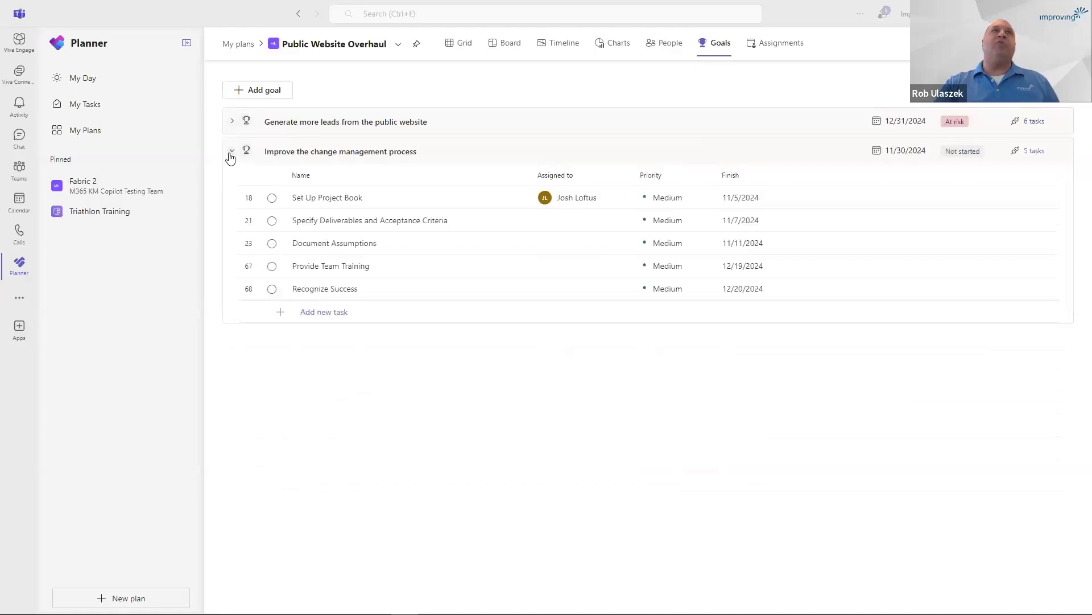
pyautogui.click(231, 151)
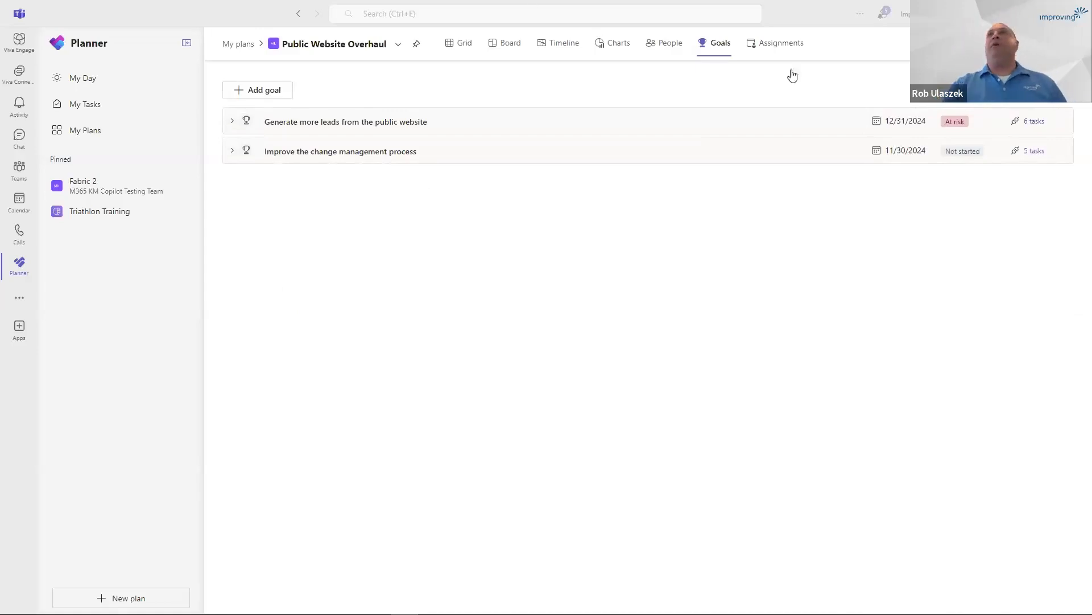
# Ask Copilot "Give me a status report for this plan" and read through its report.
pyautogui.click(982, 44)
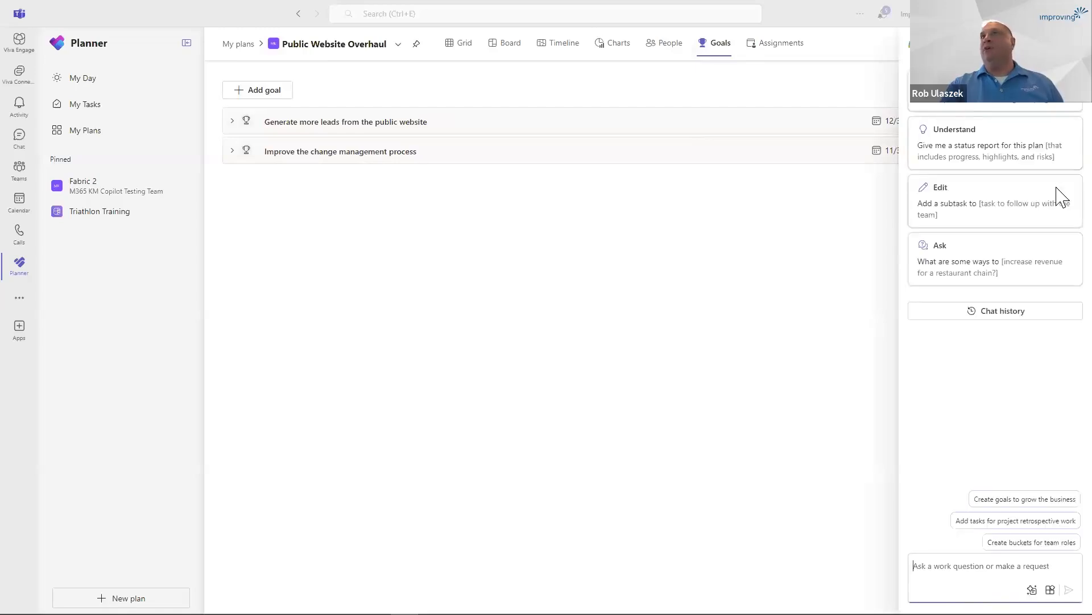
pyautogui.click(991, 148)
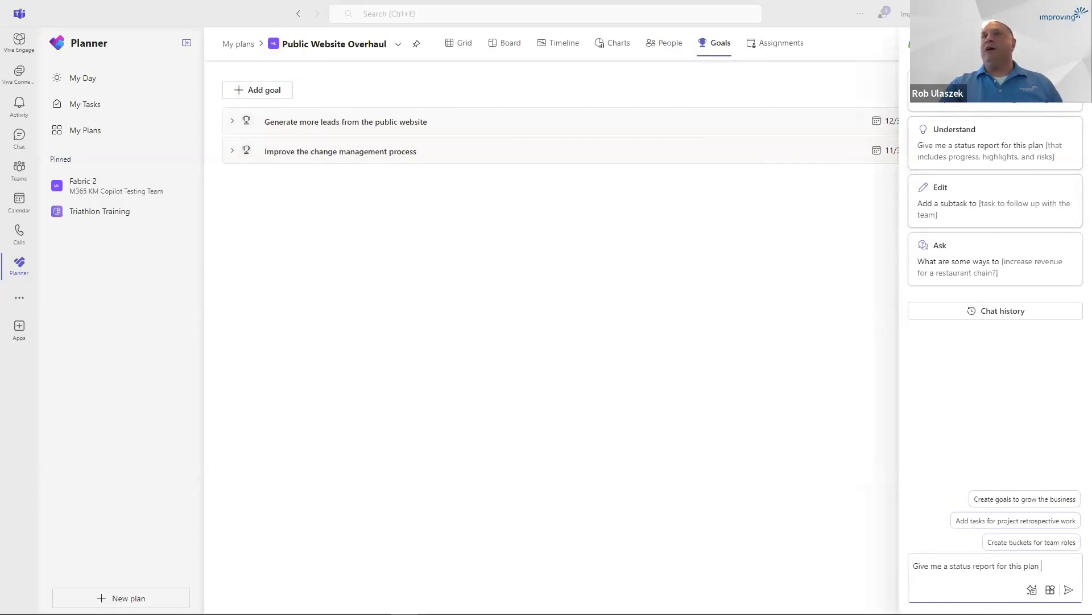
pyautogui.click(1068, 590)
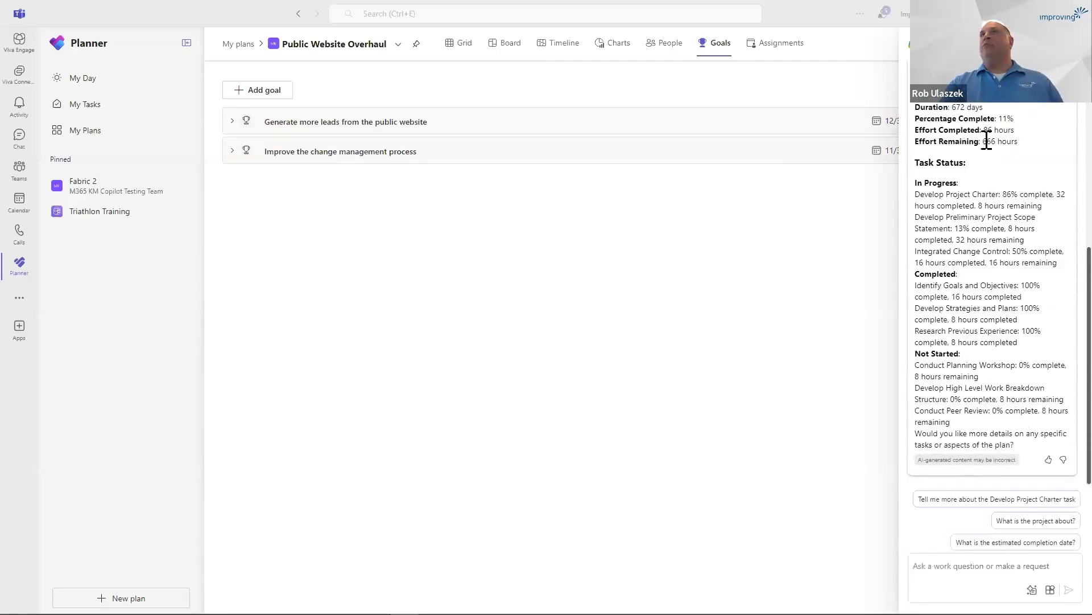
pyautogui.scroll(1, 992, 234)
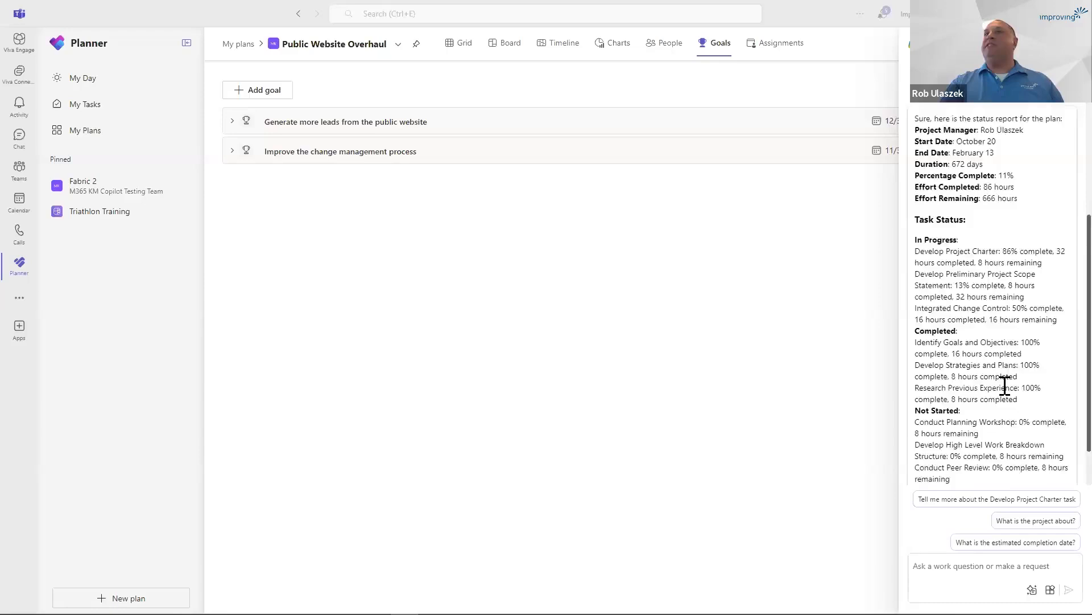
pyautogui.scroll(-1, 1002, 386)
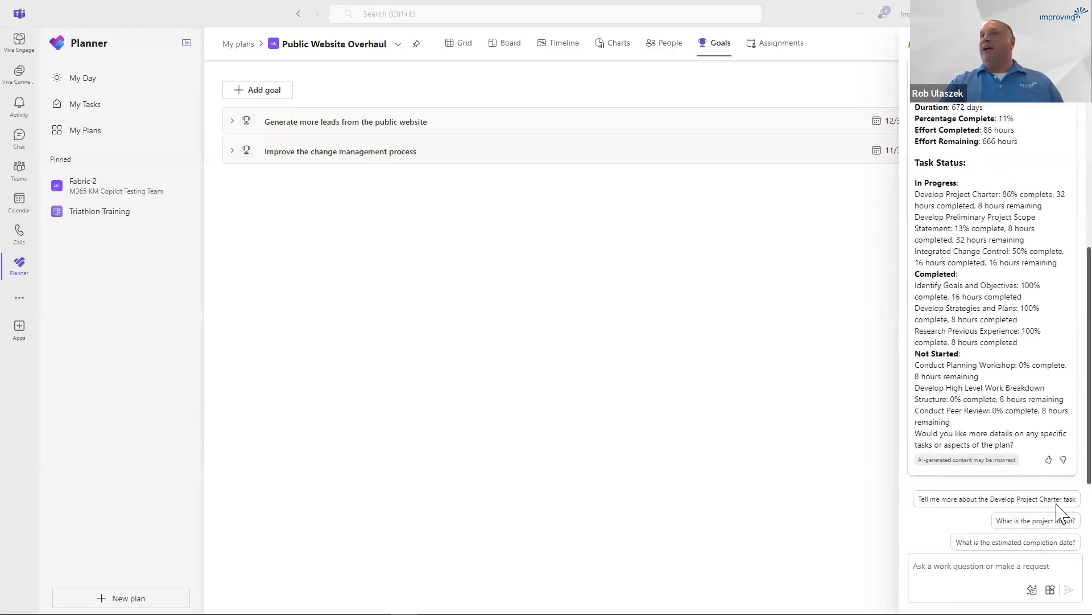
# Ask Copilot the suggested follow-up question "What is the project about?".
pyautogui.click(1052, 542)
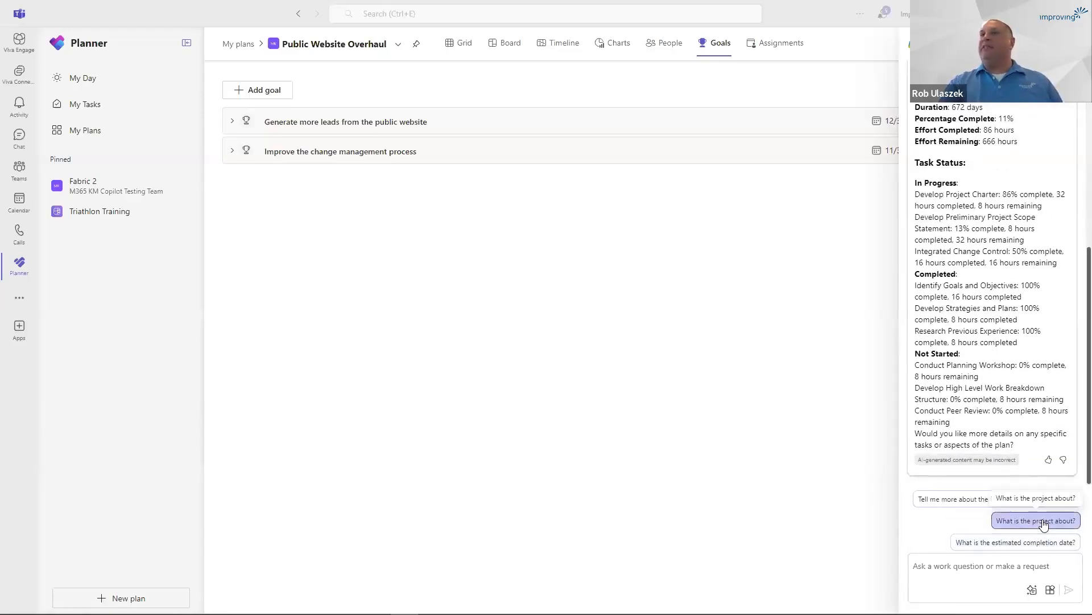
pyautogui.click(1043, 524)
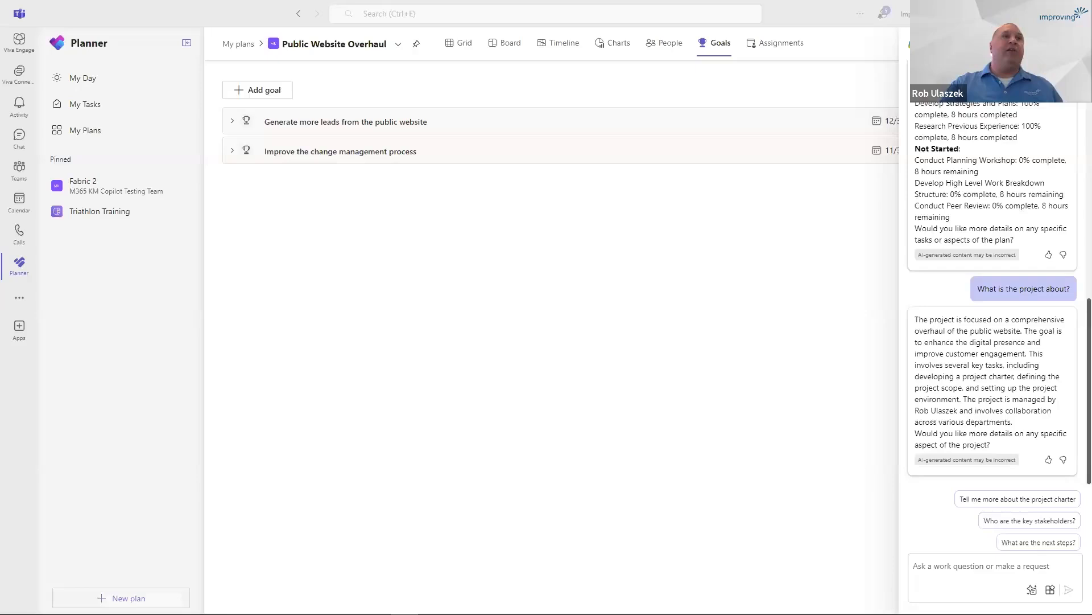
# Preview the Project Management, Commercial Construction and Software Development plan templates, including the premium version of Project Management, and close the template gallery.
pyautogui.click(121, 598)
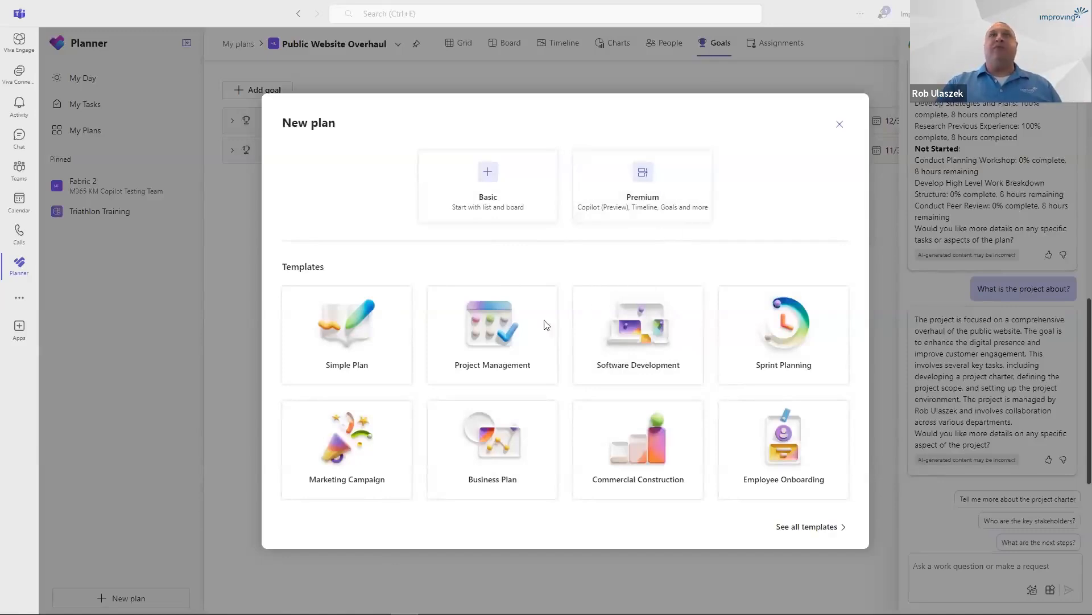
pyautogui.click(486, 331)
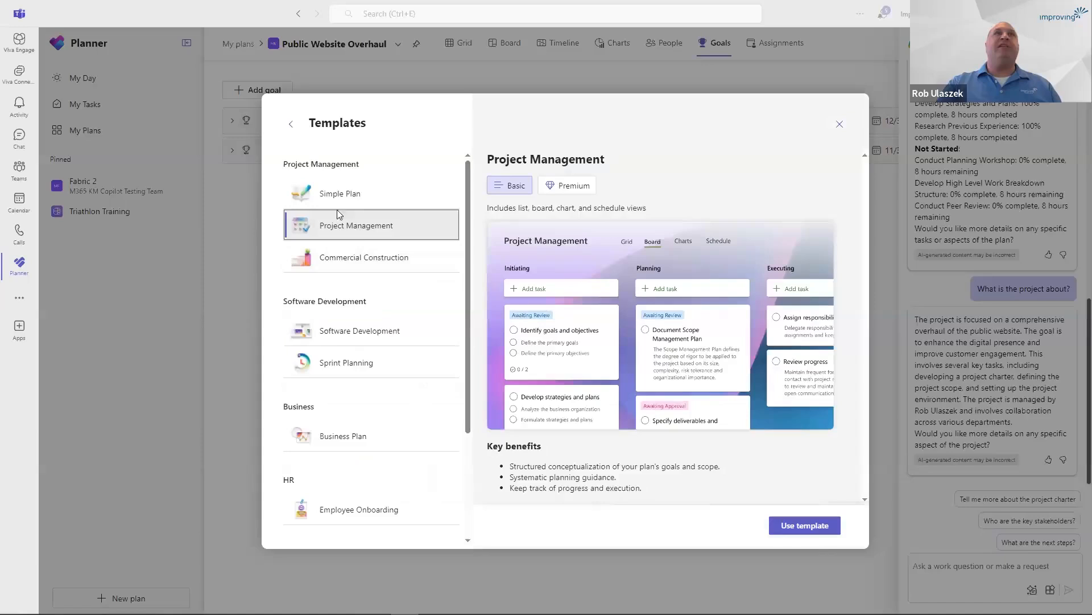
pyautogui.click(378, 267)
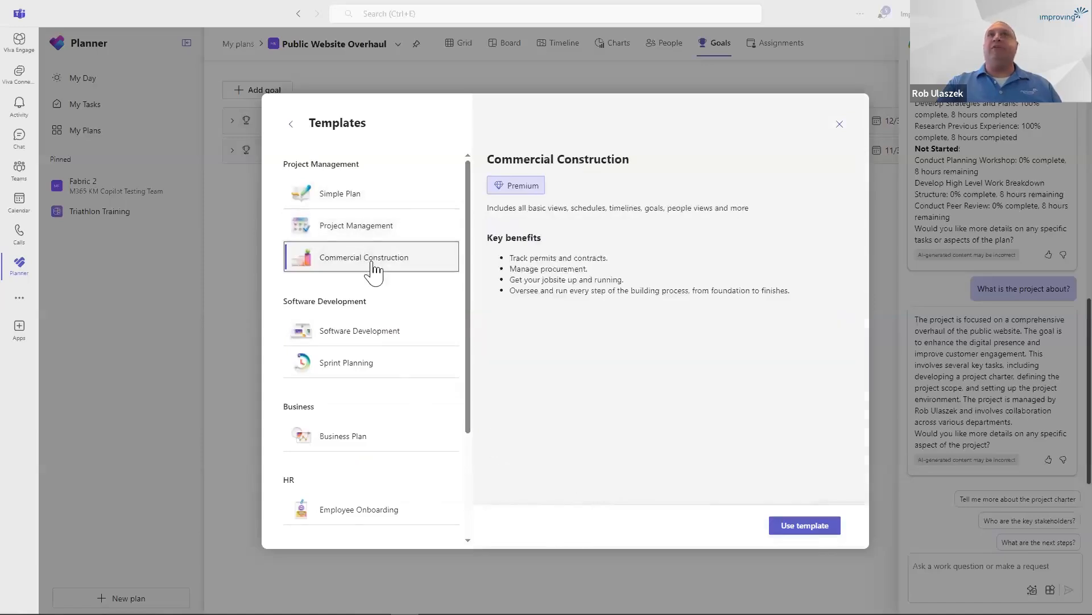
pyautogui.click(383, 336)
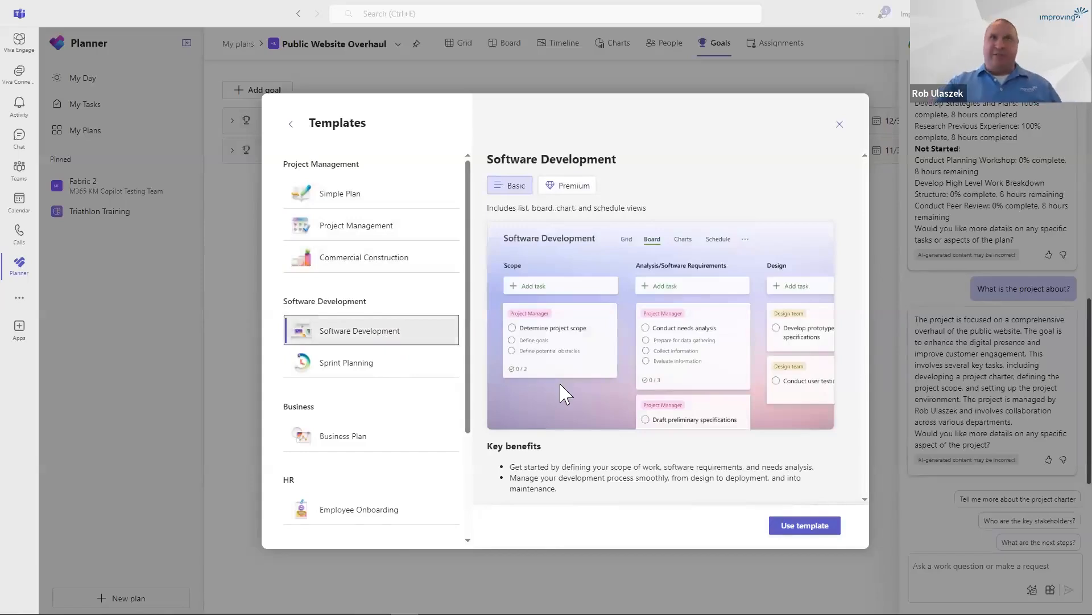
pyautogui.click(373, 228)
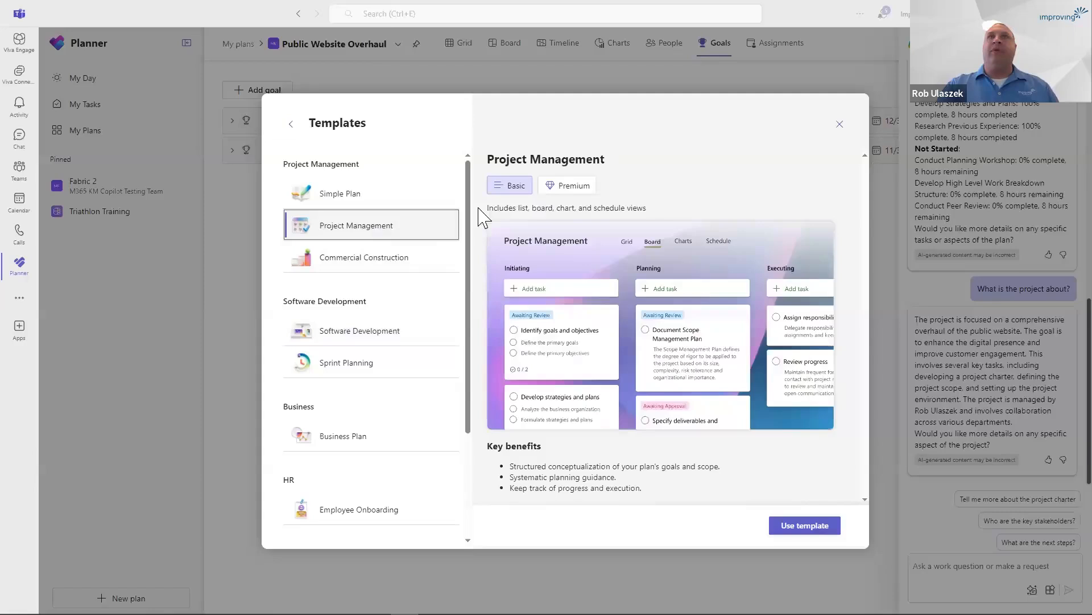
pyautogui.click(563, 186)
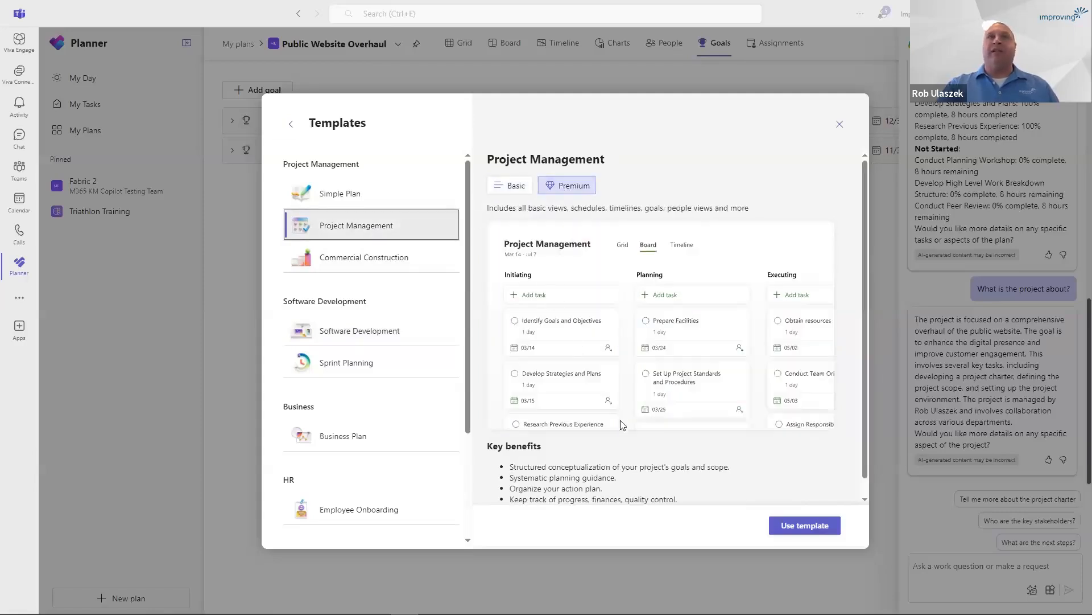
pyautogui.scroll(-1, 654, 443)
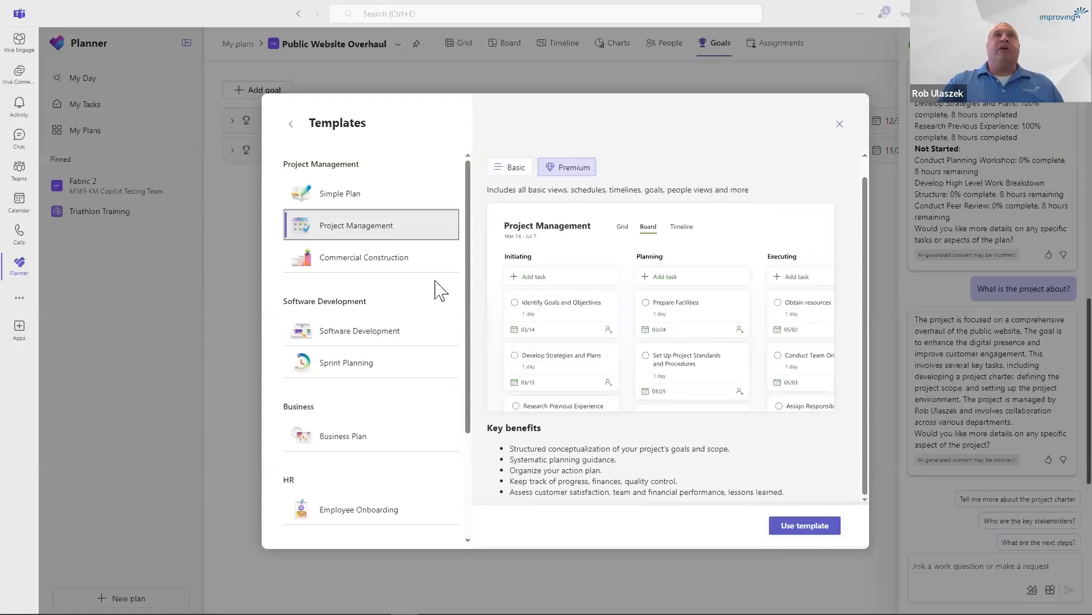
pyautogui.click(840, 124)
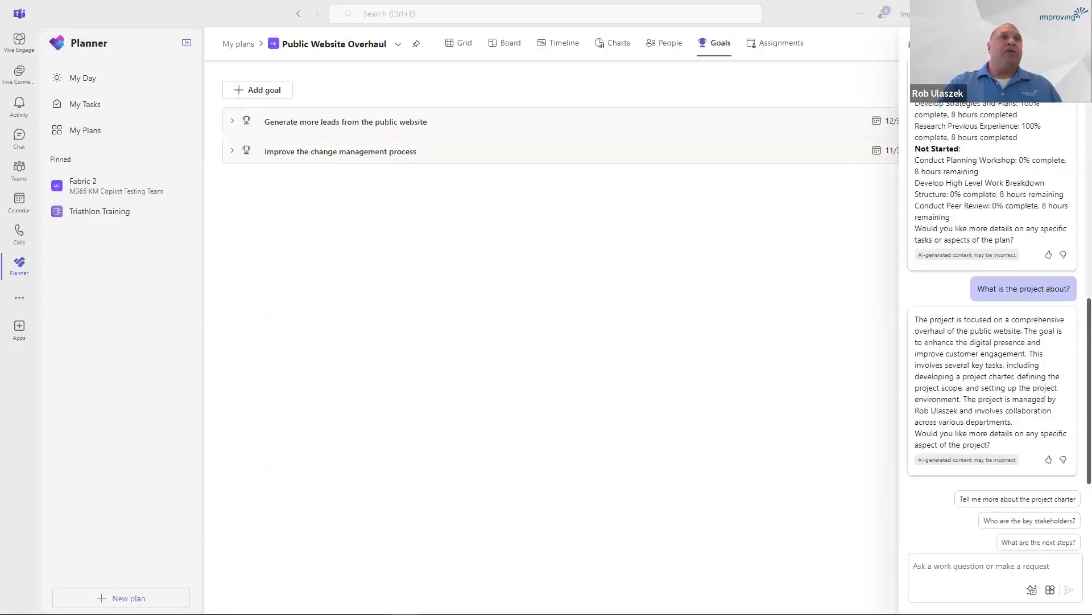
# Create a pinned premium plan from scratch named "Fabric Implementation for Improving" in the group M365 KM Copilot Testing Team.
pyautogui.click(121, 598)
pyautogui.click(649, 187)
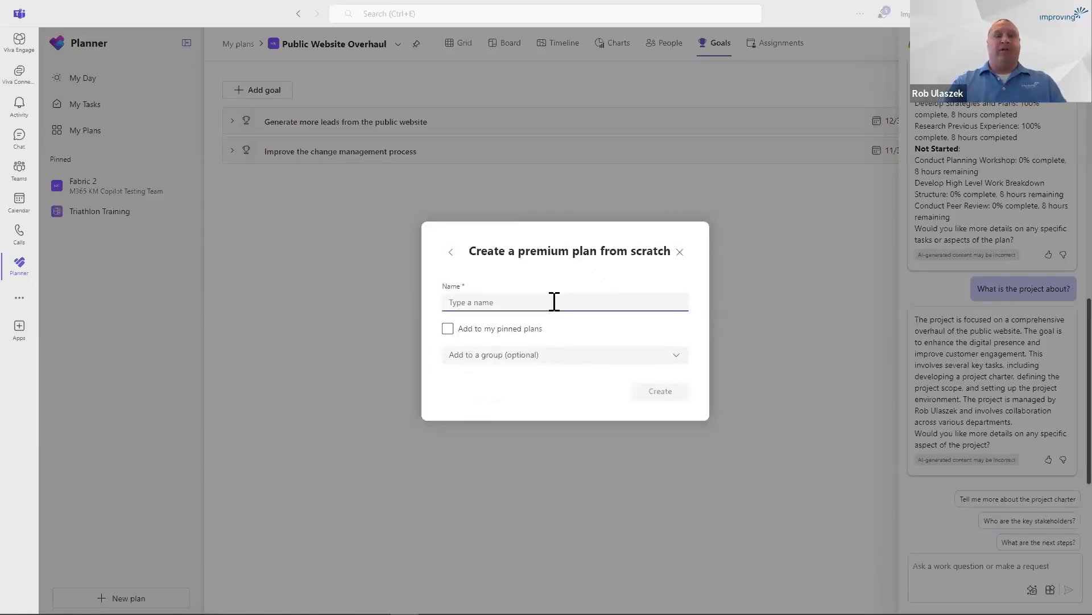
pyautogui.write('F')
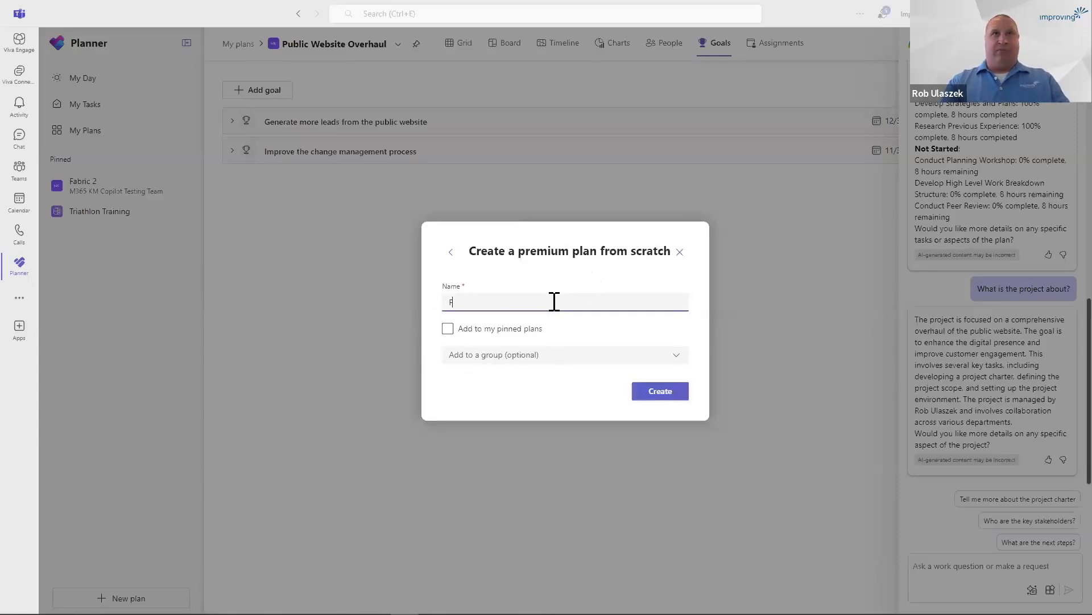
pyautogui.write('abric Implementaiot')
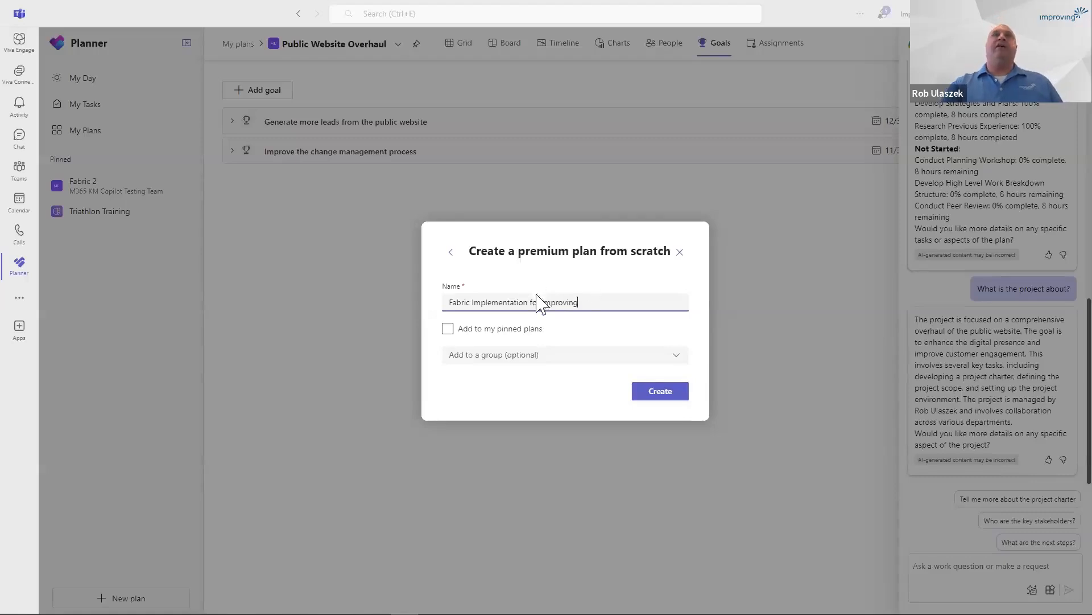
pyautogui.click(449, 329)
pyautogui.click(677, 357)
pyautogui.scroll(-10, 575, 455)
pyautogui.click(552, 444)
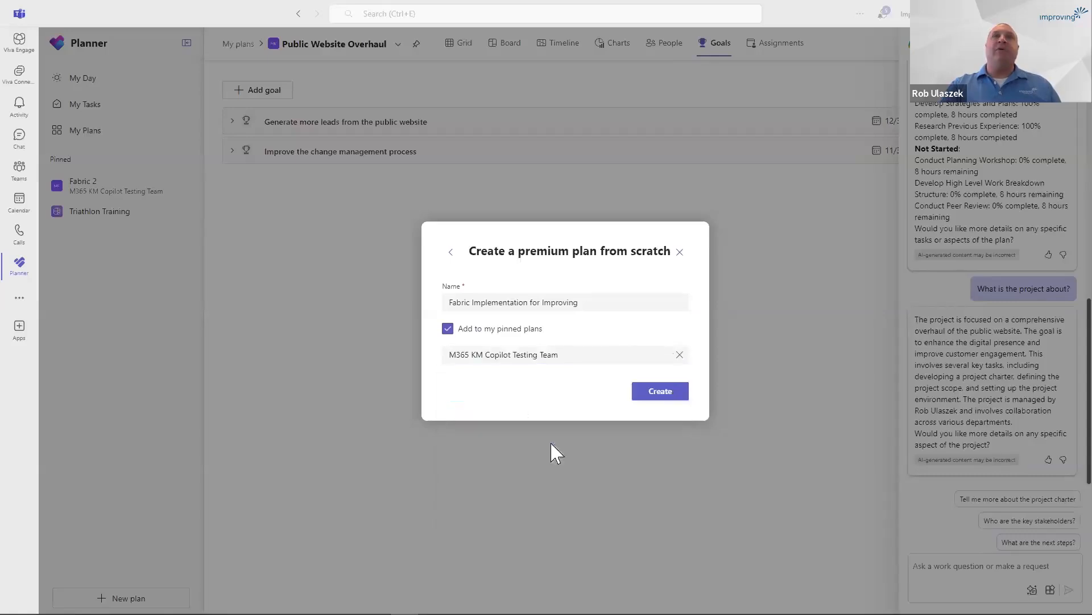
pyautogui.click(660, 391)
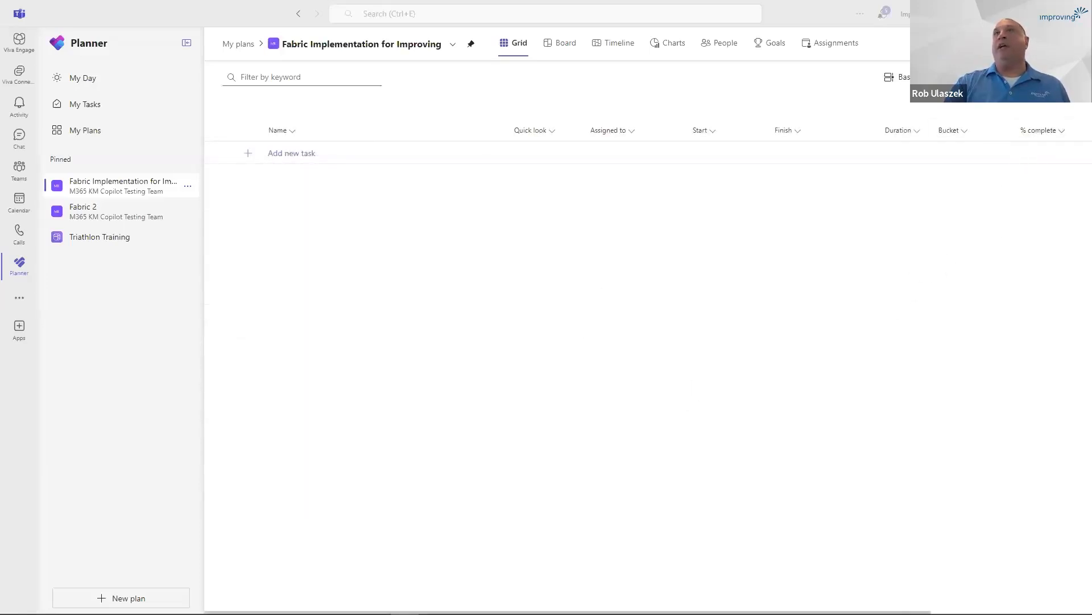
# Ask Copilot to "Build a plan for Microsoft Fabric Implementation" and look over the generated task list.
pyautogui.click(1022, 43)
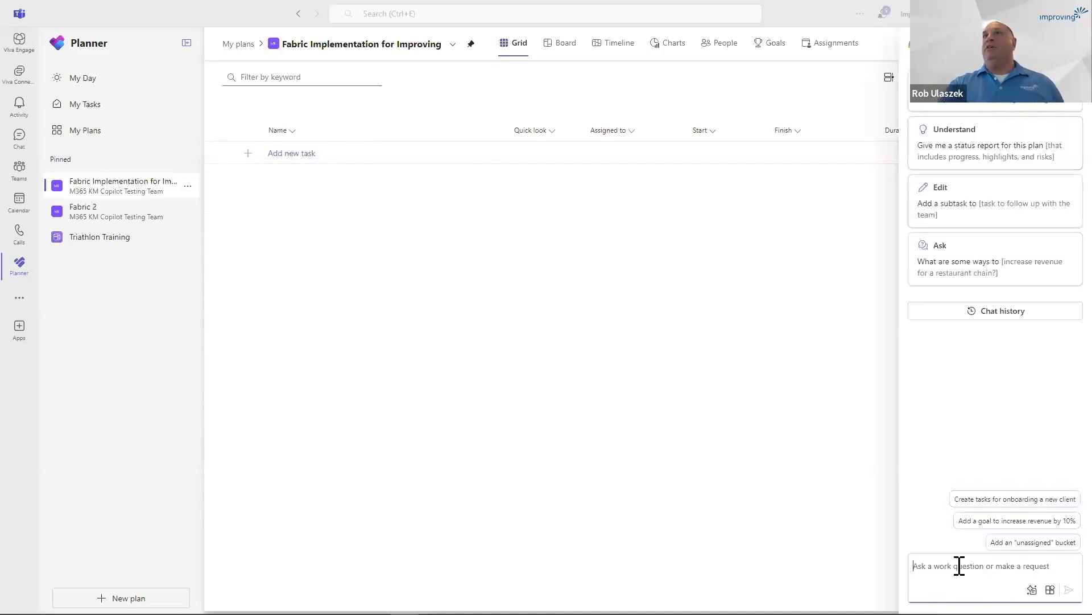
pyautogui.write('Build a plan for')
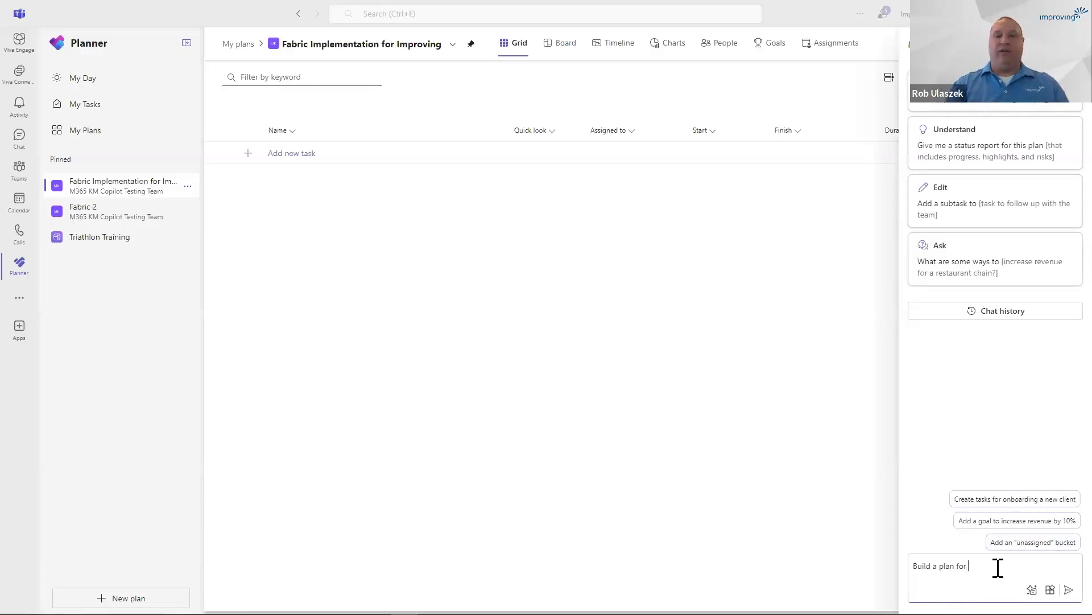
pyautogui.write('Microsof t')
pyautogui.press('BackSpace')
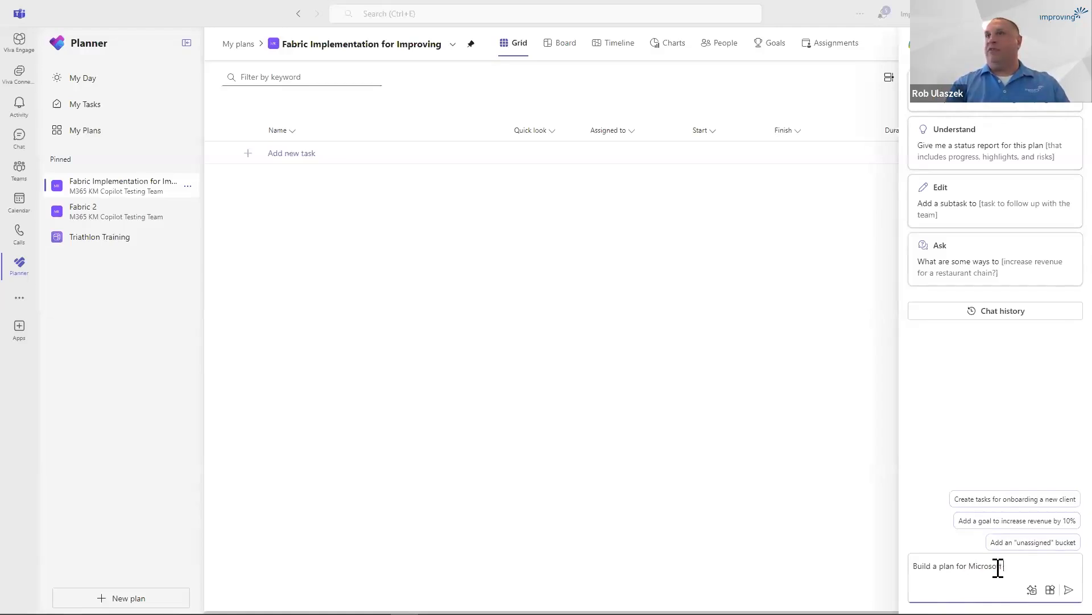
pyautogui.write('Fabric Implementation')
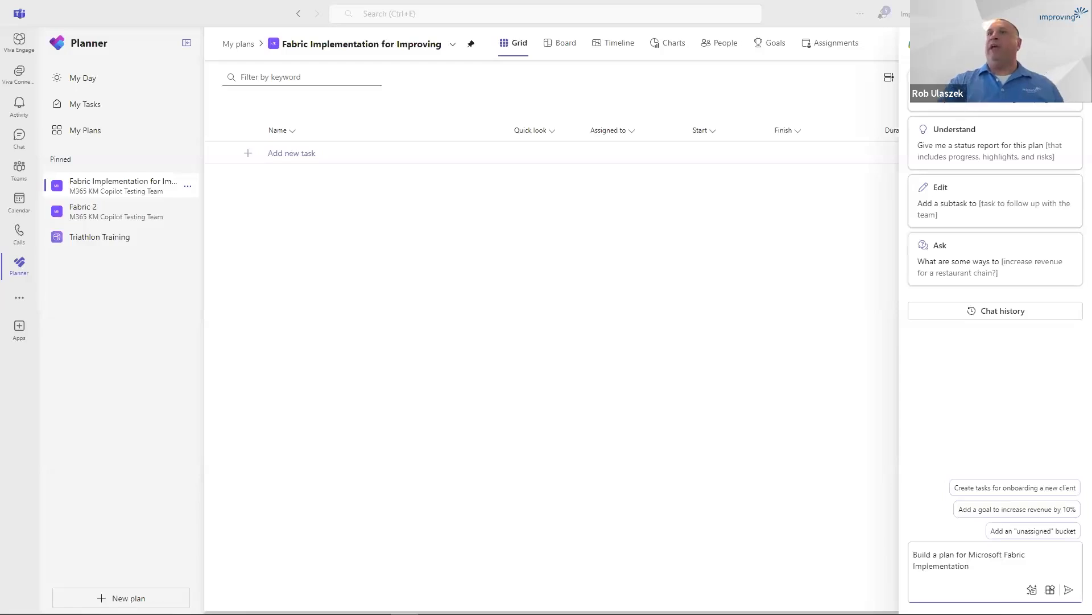
pyautogui.click(1069, 592)
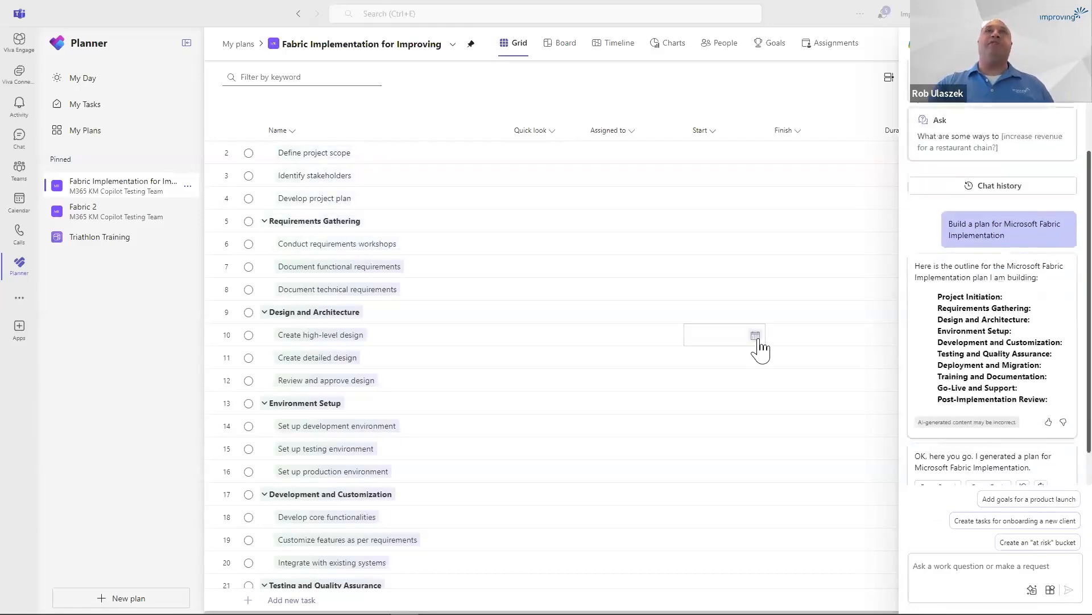
pyautogui.scroll(2, 722, 333)
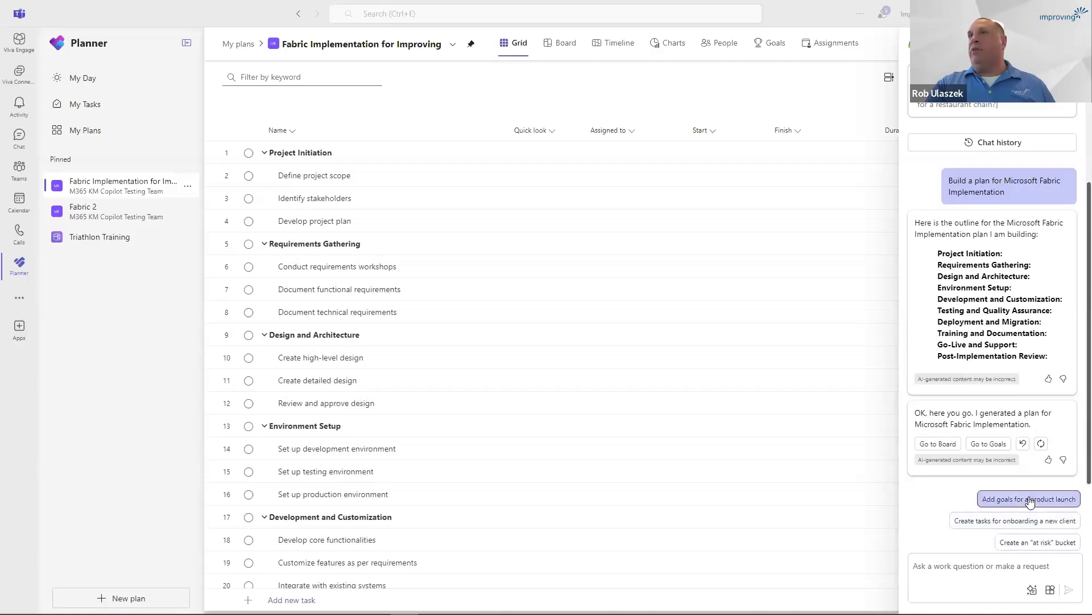
# Run Copilot's suggested prompts "Create tasks for onboarding a new client" and "Create buckets for team roles", closing Copilot when done.
pyautogui.click(1016, 521)
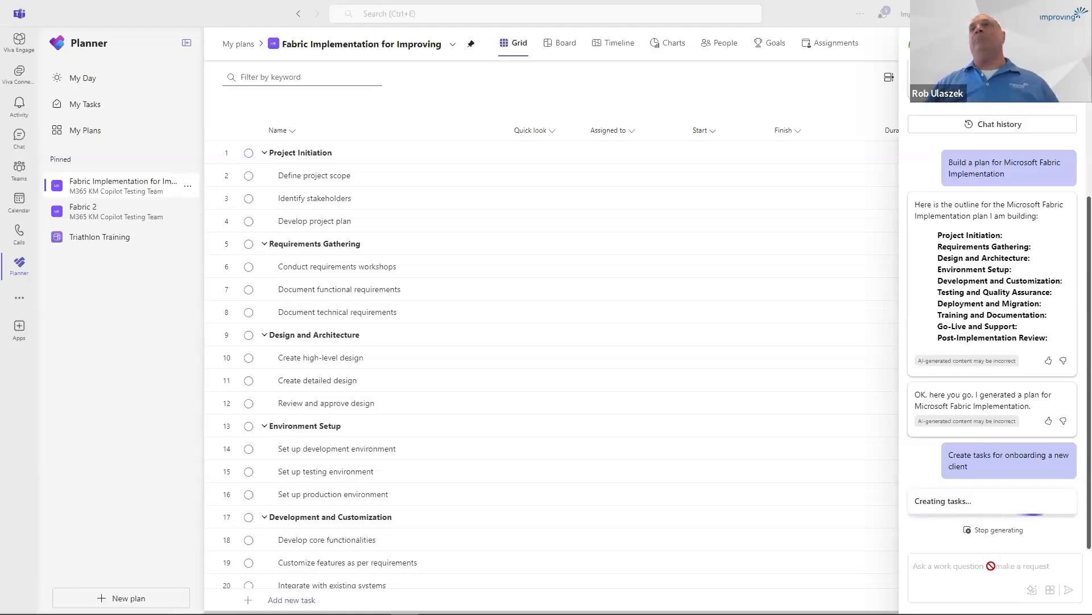
pyautogui.click(960, 565)
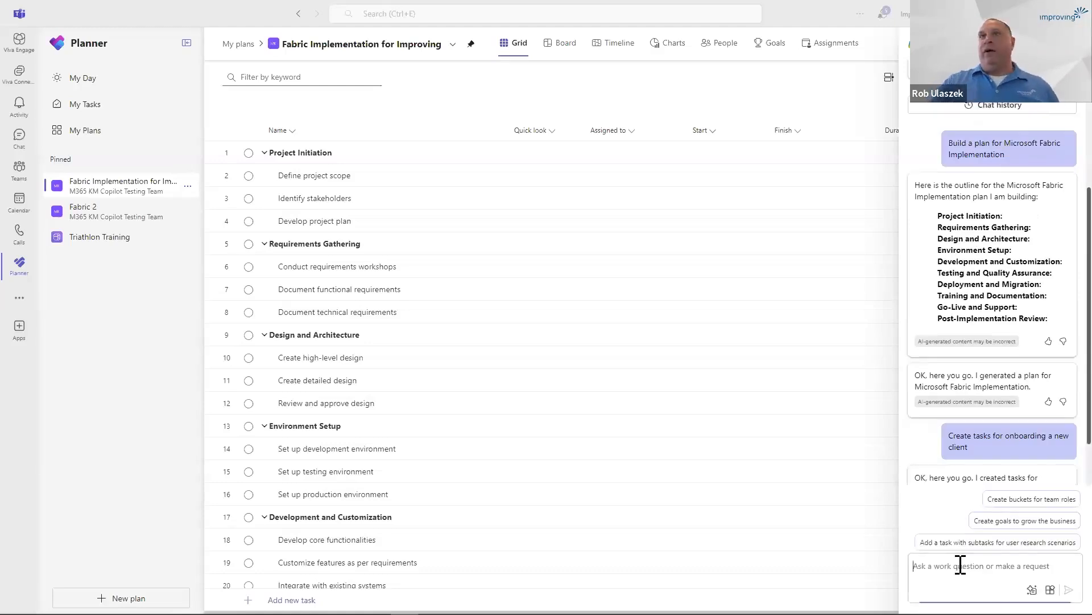
pyautogui.write('Can')
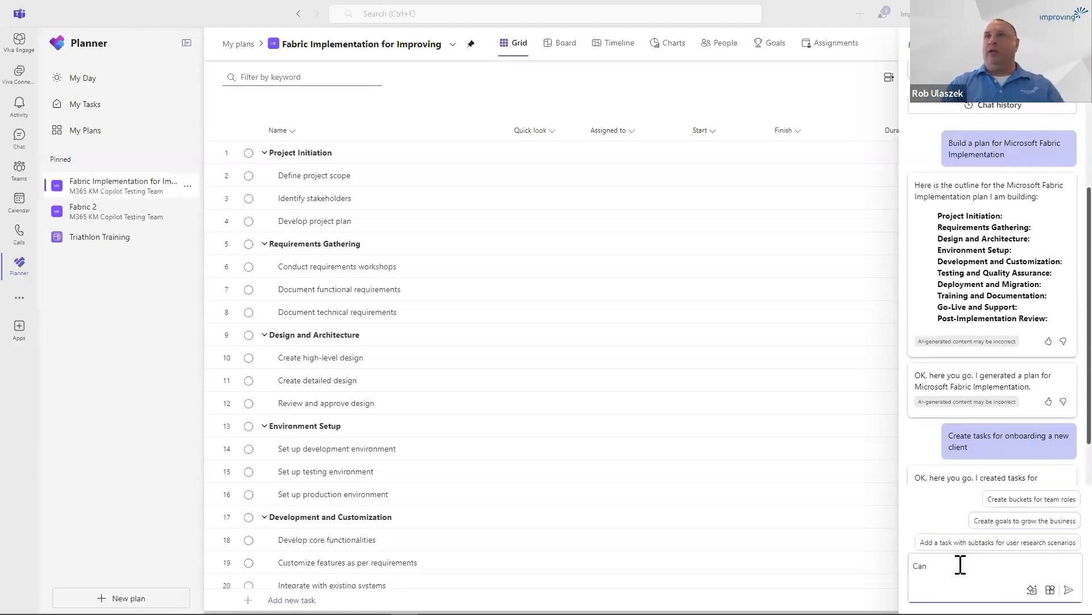
pyautogui.click(1018, 501)
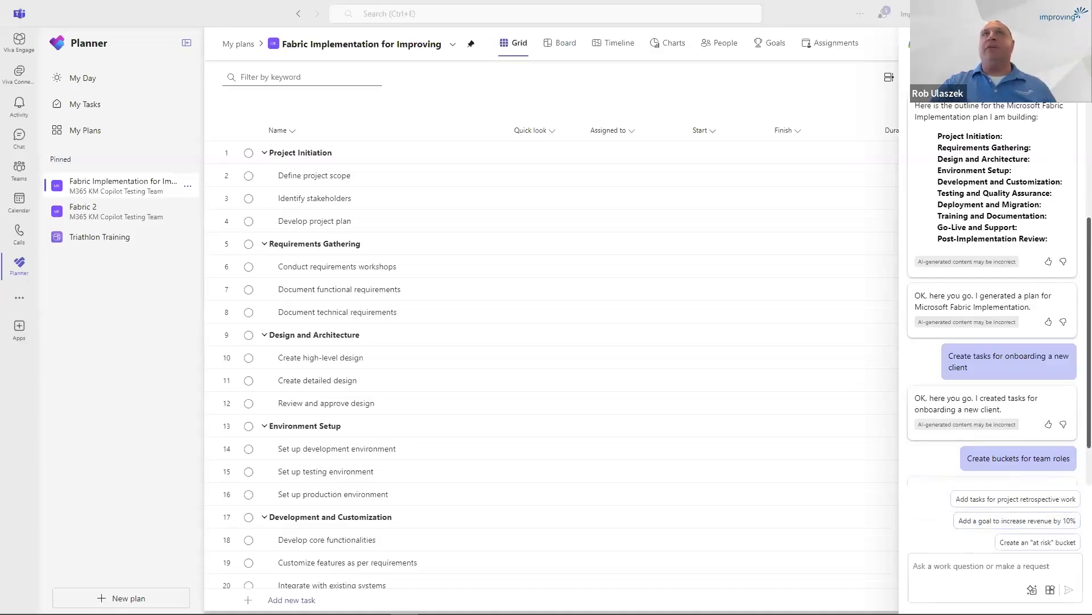
pyautogui.click(1072, 44)
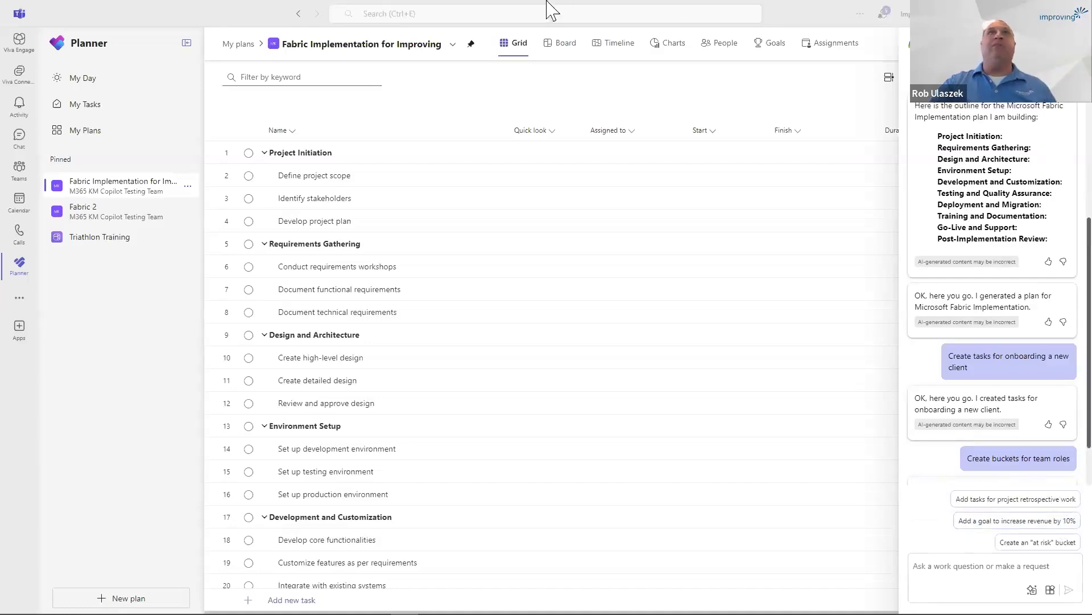
# Review the new plan's buckets in the Board view and its status and effort in the Charts view.
pyautogui.click(566, 49)
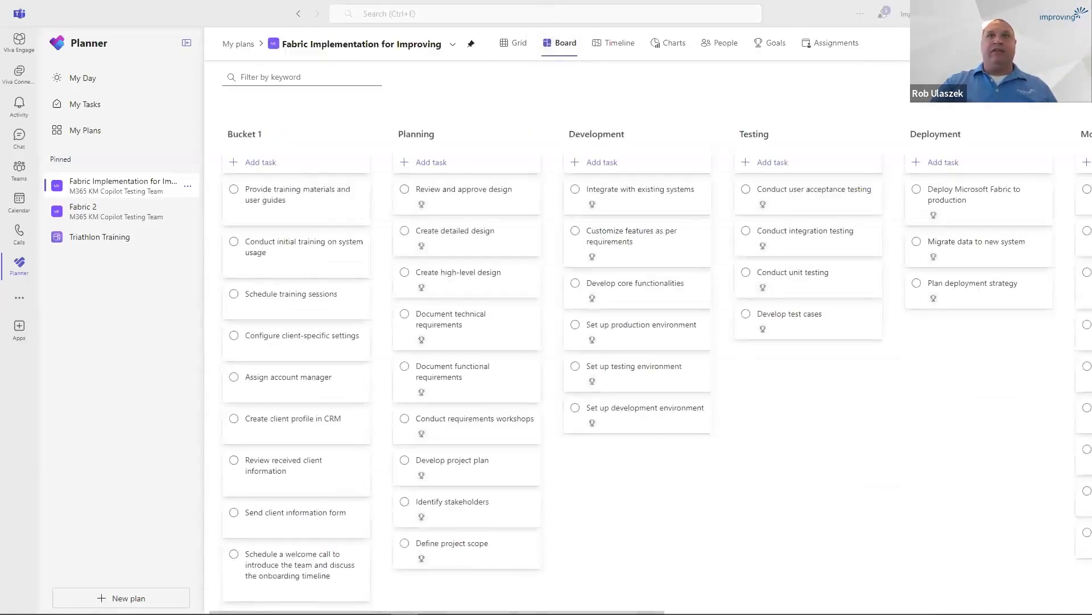
pyautogui.hscroll(15, 476, 251)
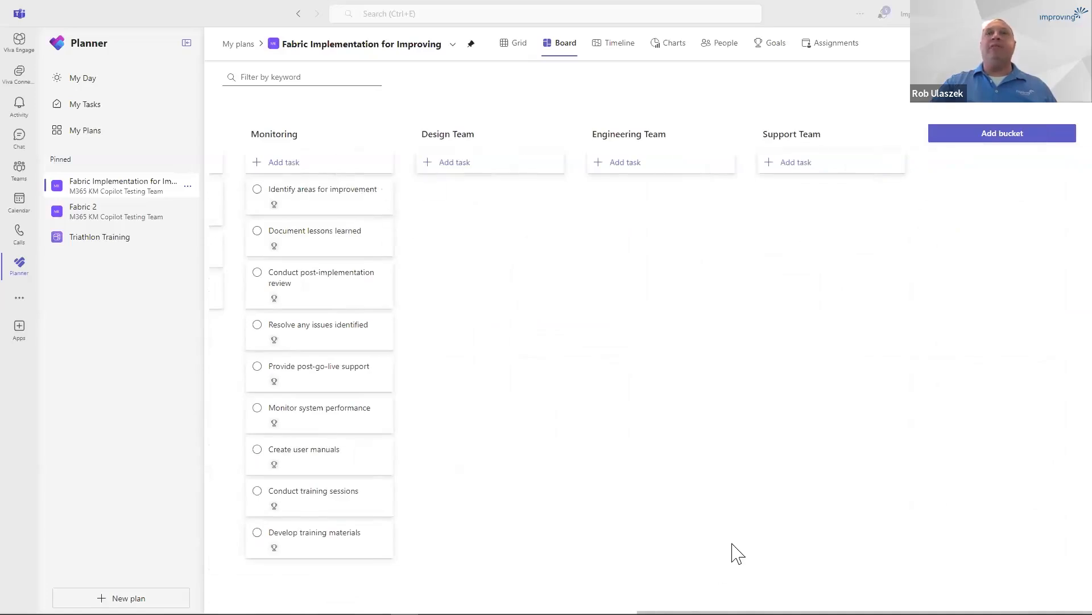
pyautogui.hscroll(-15, 654, 338)
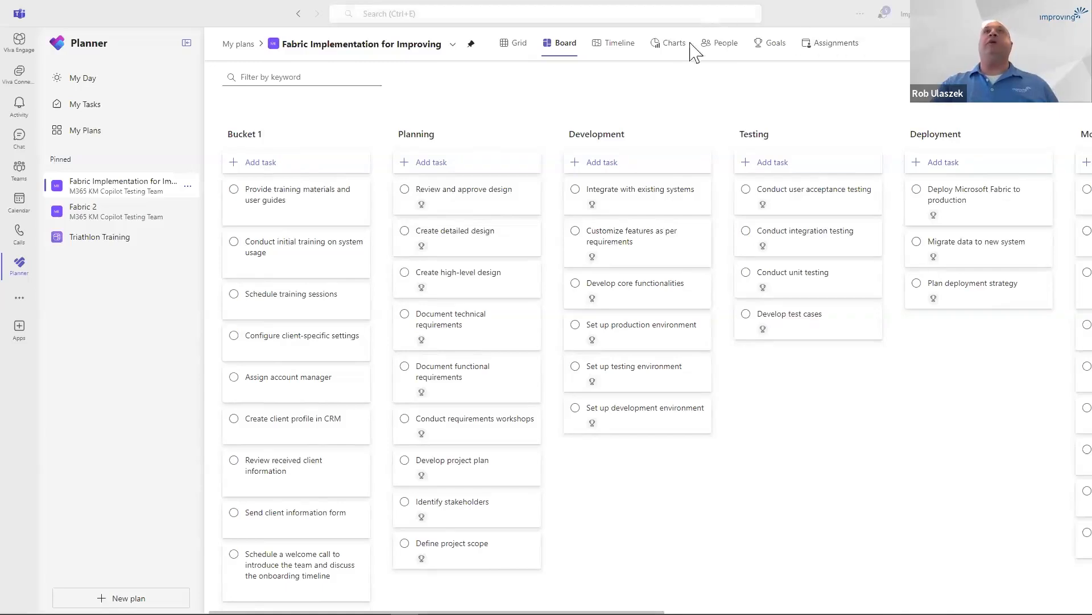
pyautogui.click(672, 50)
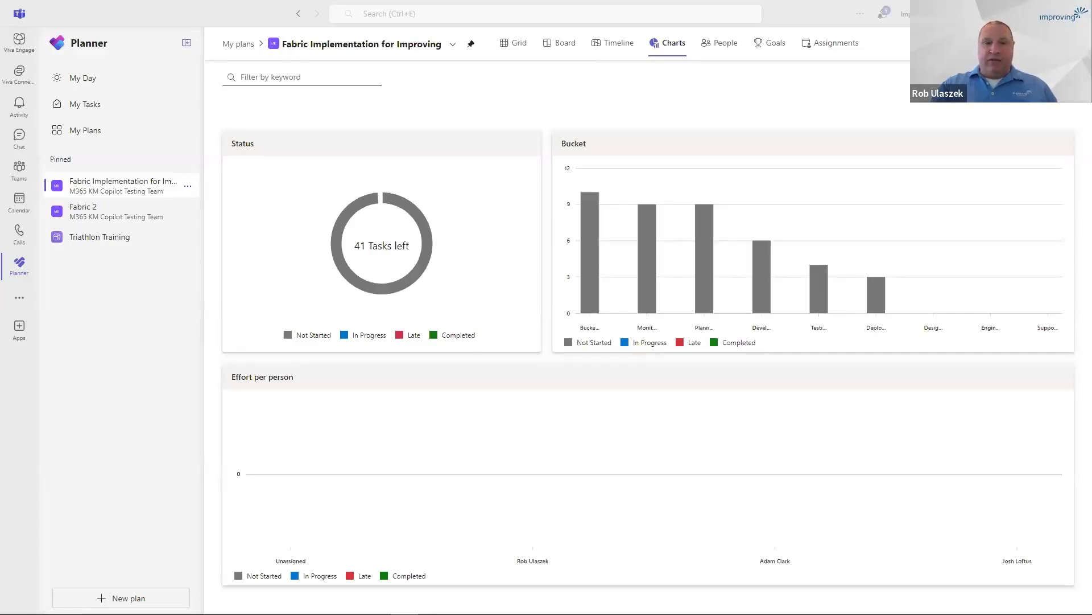
# Switch to Power BI in the browser and refresh the Microsoft Project for the Web semantic model now.
pyautogui.hotkey('alt', 'Tab')
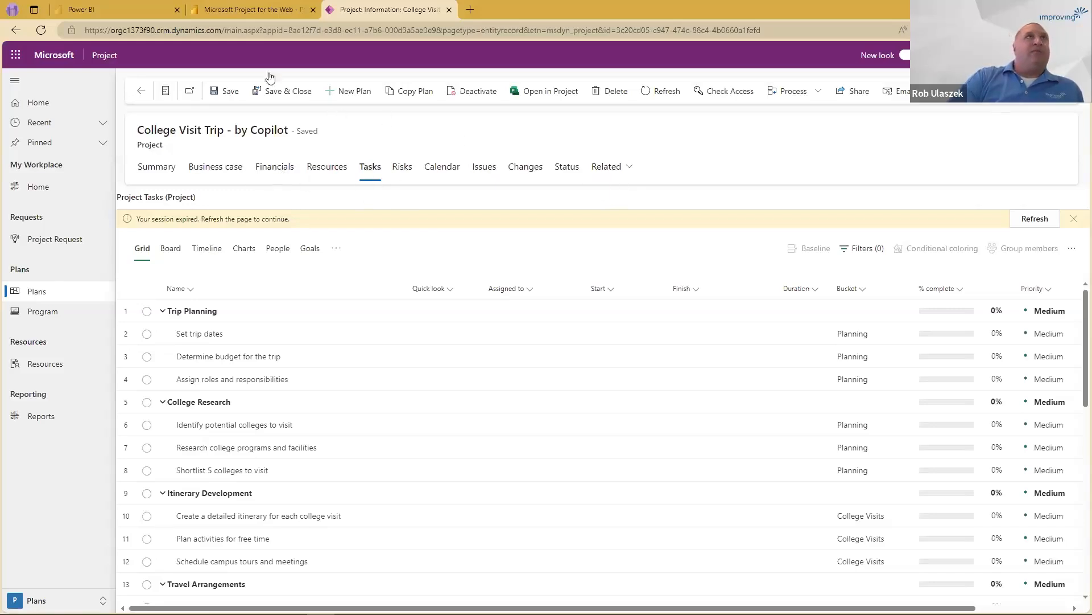
pyautogui.click(121, 13)
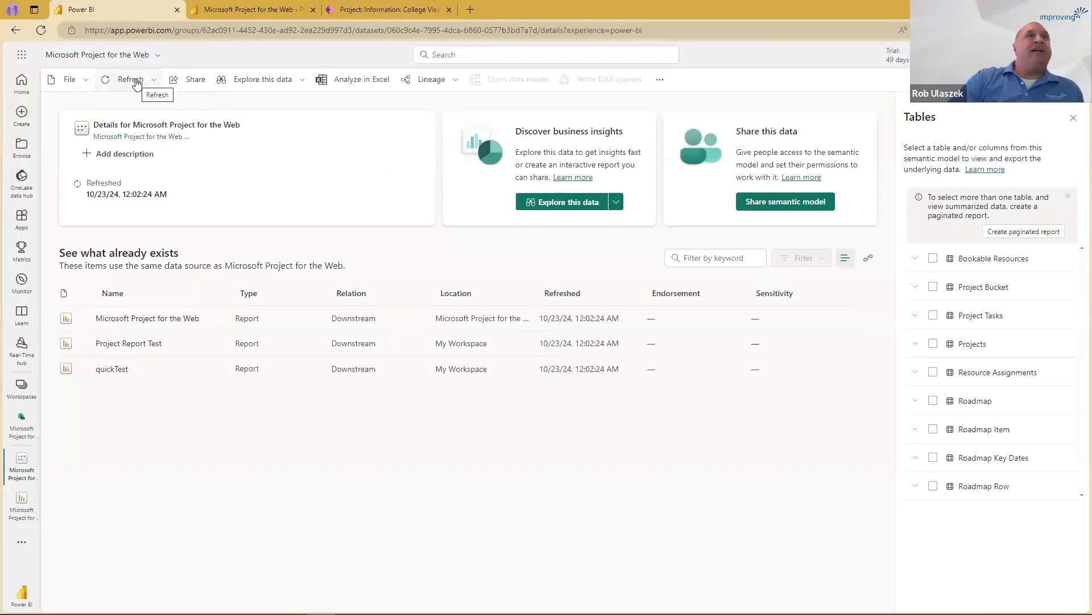
pyautogui.click(133, 81)
pyautogui.click(138, 103)
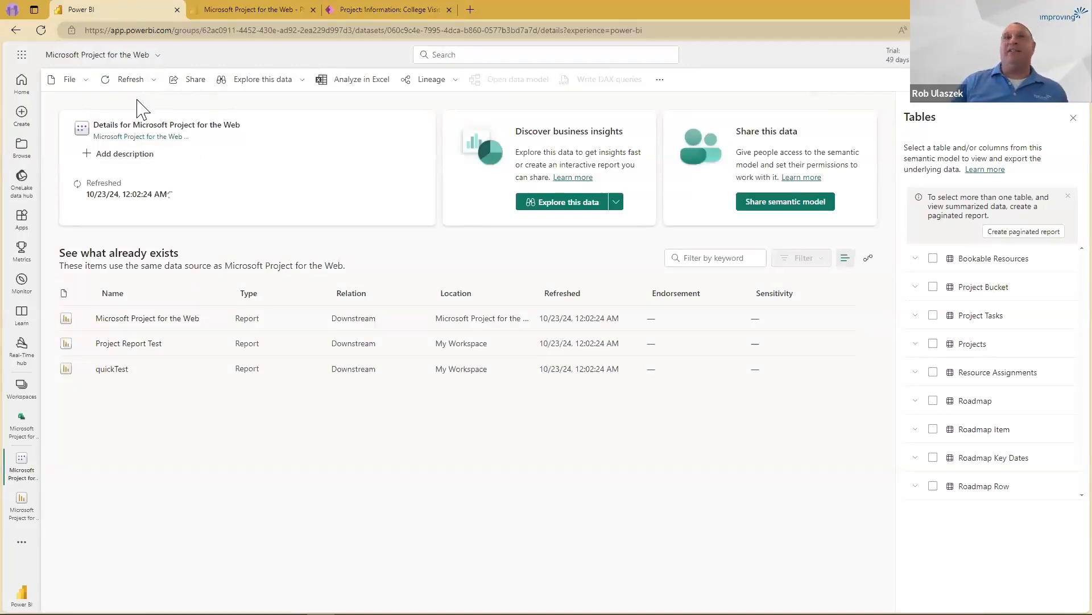
# Refresh the Microsoft Project for the Web report and view its Portfolio Timeline and Portfolio Milestones pages.
pyautogui.click(252, 9)
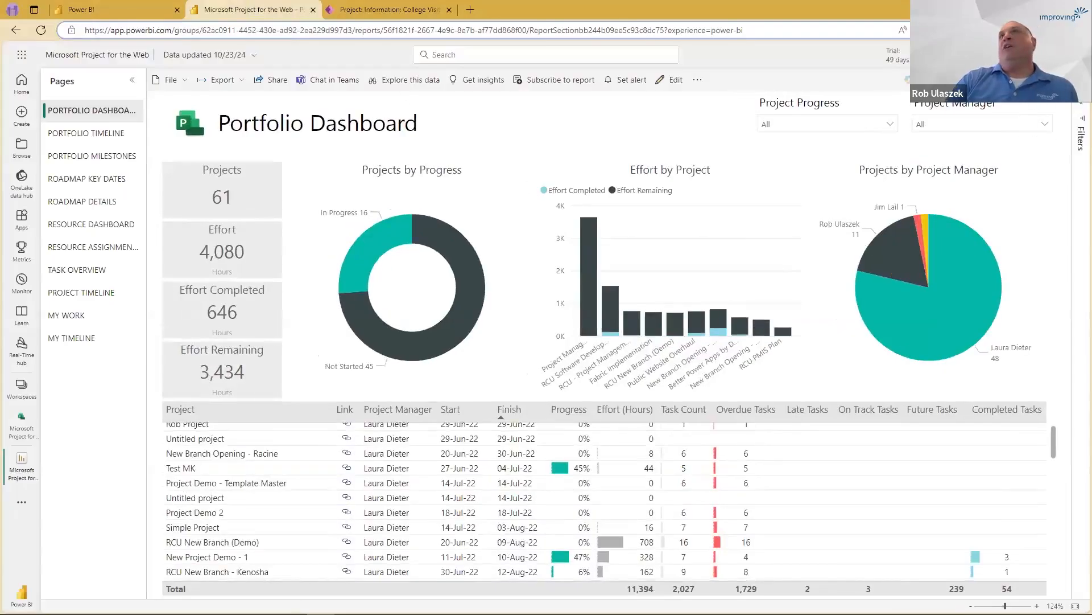
pyautogui.click(1013, 80)
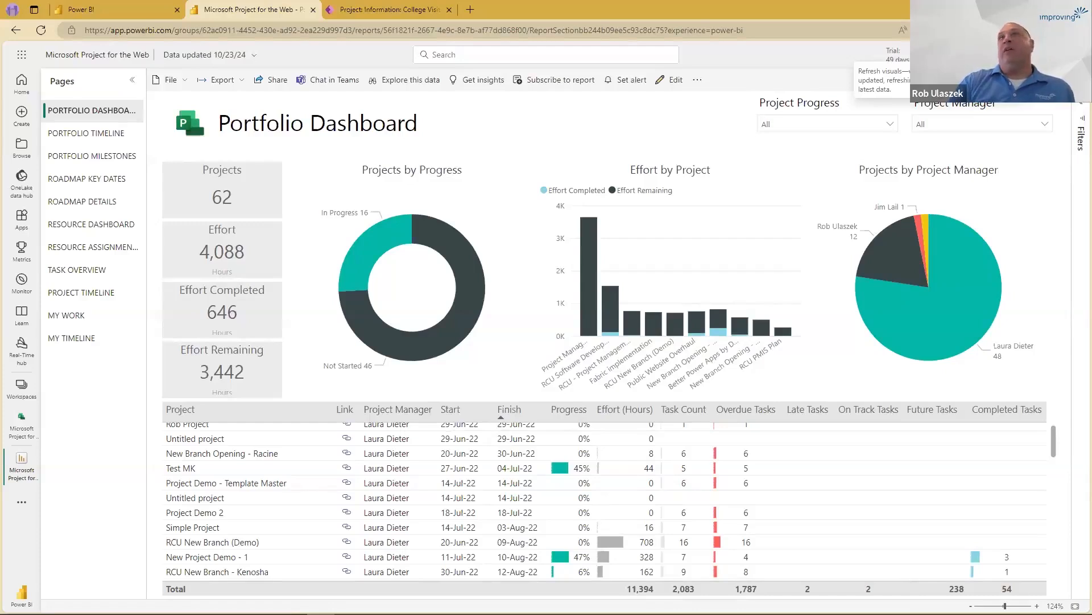
pyautogui.click(101, 136)
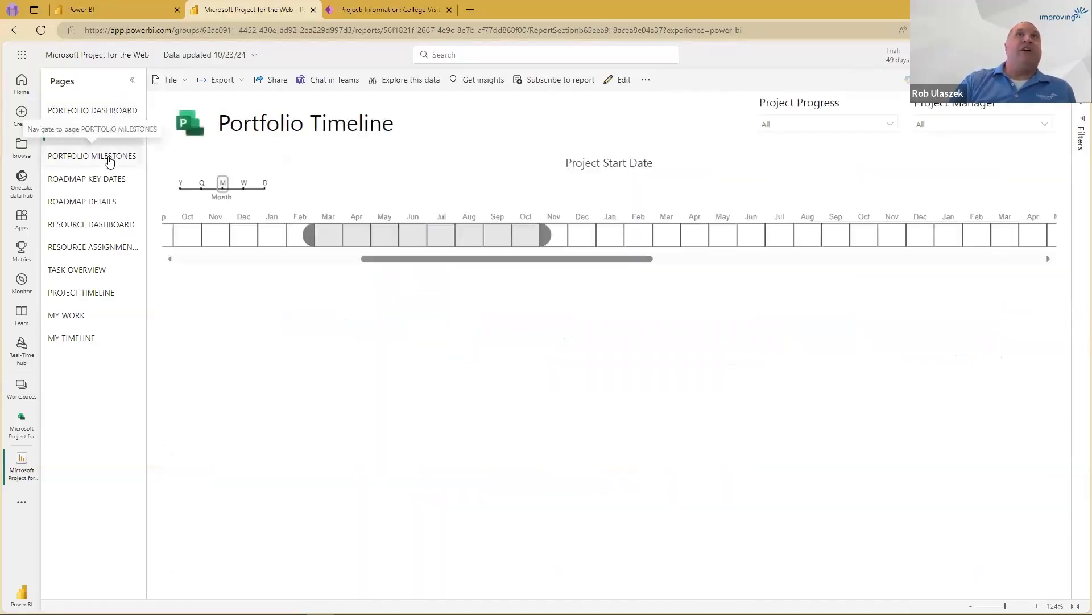
pyautogui.click(110, 161)
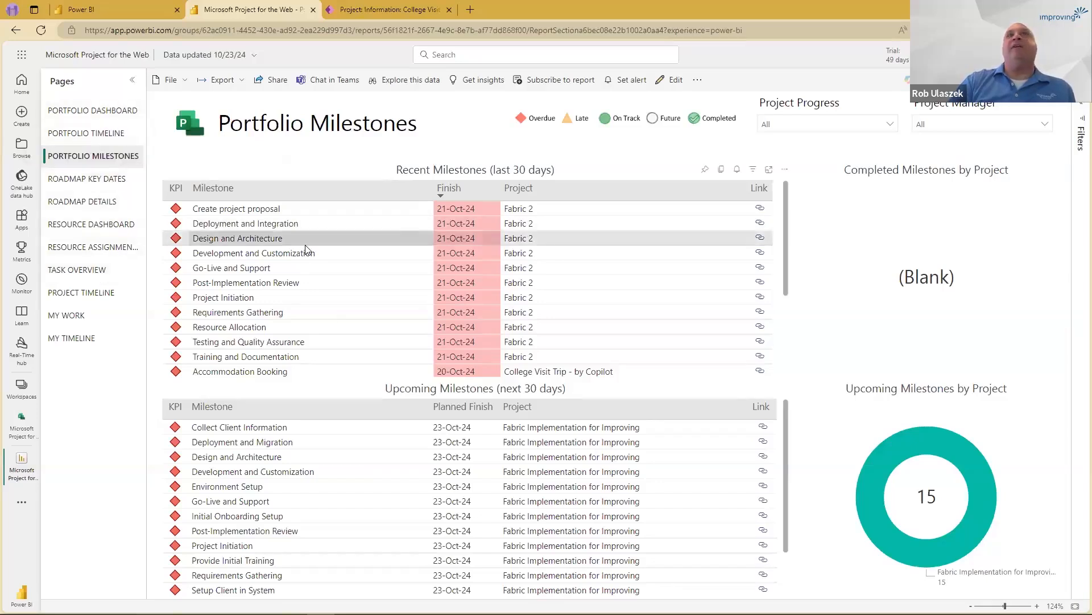
# View the report's Portfolio Dashboard page and examine its project table through to the last projects.
pyautogui.click(114, 112)
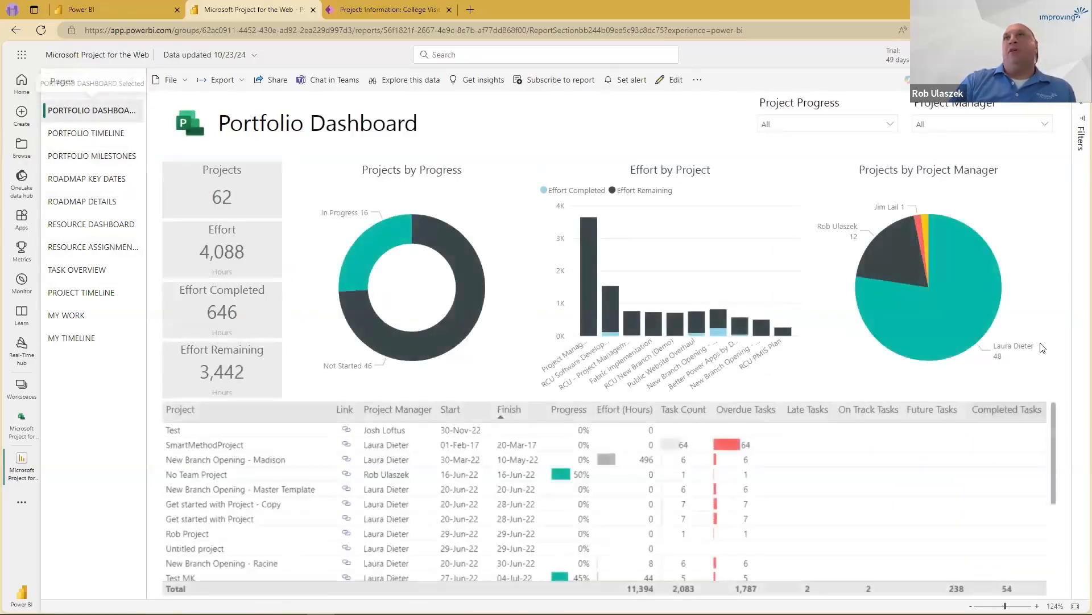
pyautogui.scroll(-6, 1041, 475)
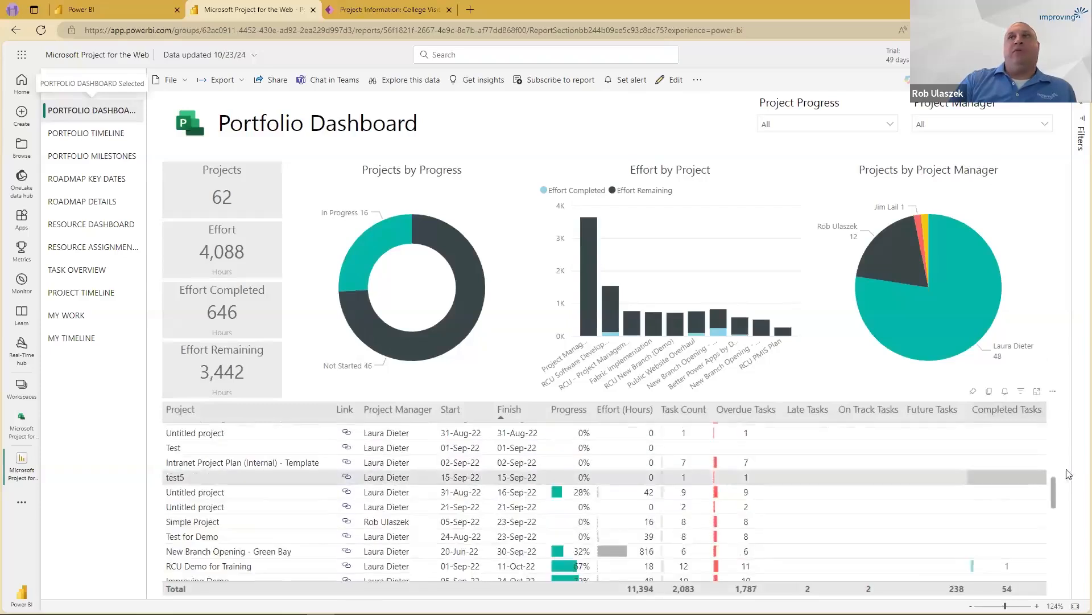
pyautogui.scroll(-10, 926, 492)
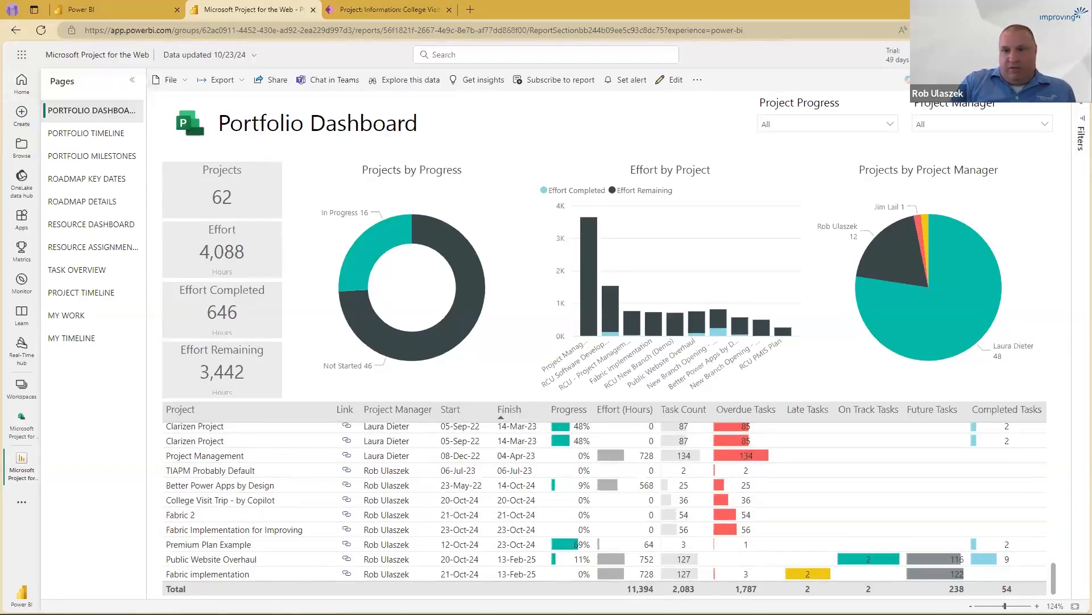
# Switch back to Planner in Teams, show the Fabric Implementation for Improving plan in Grid view and display its plan options.
pyautogui.hotkey('alt', 'Tab')
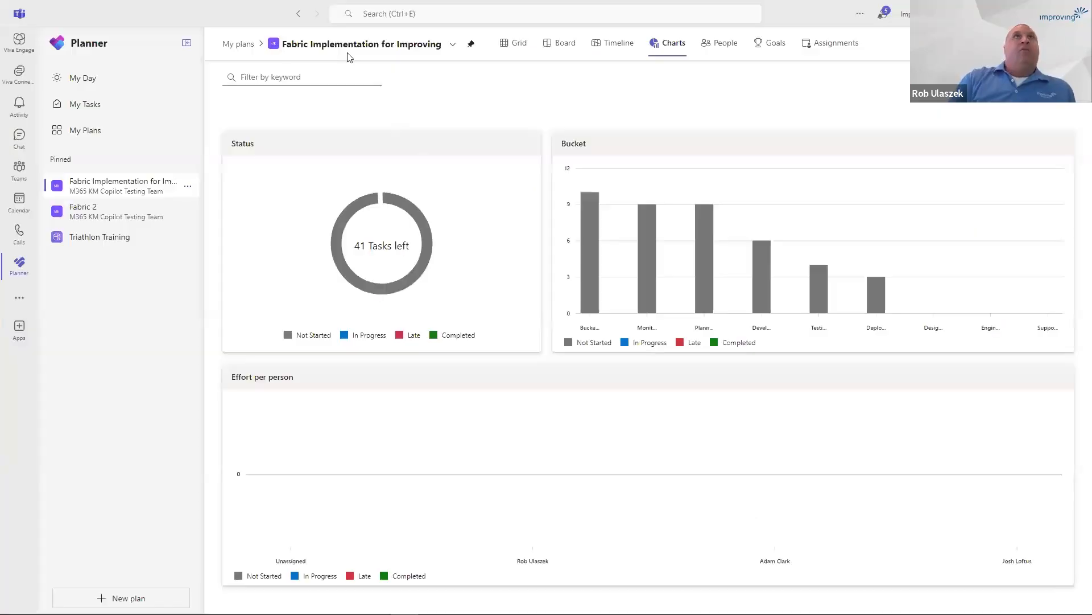
pyautogui.click(507, 45)
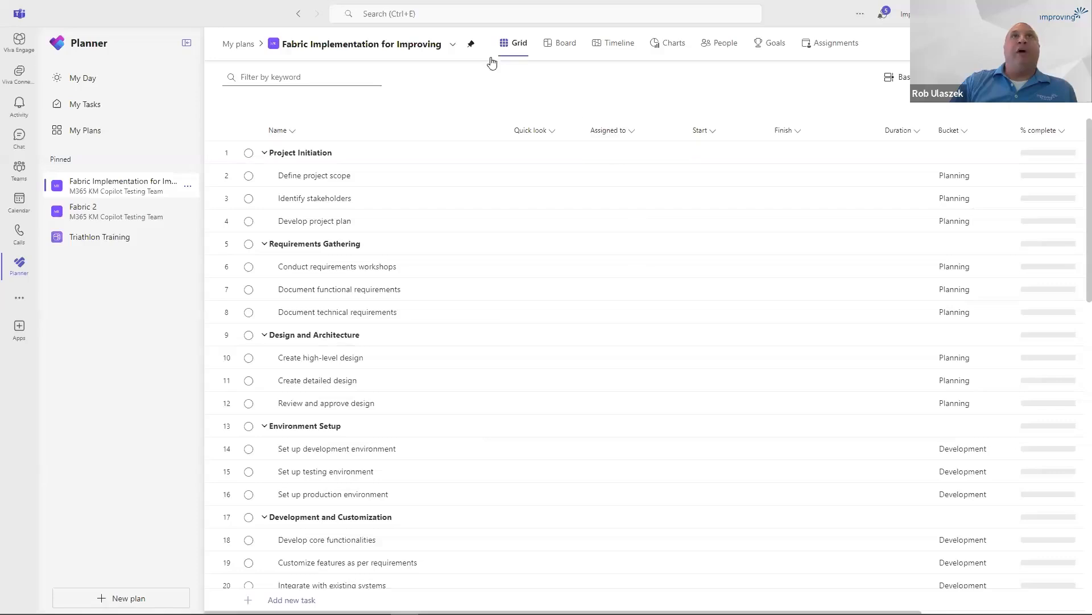
pyautogui.click(453, 46)
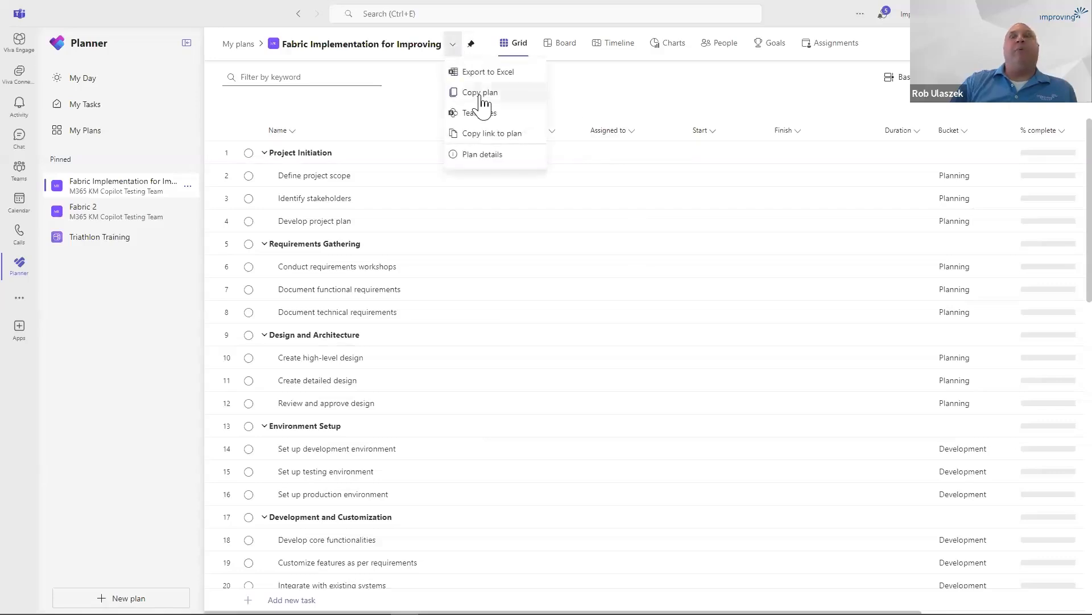